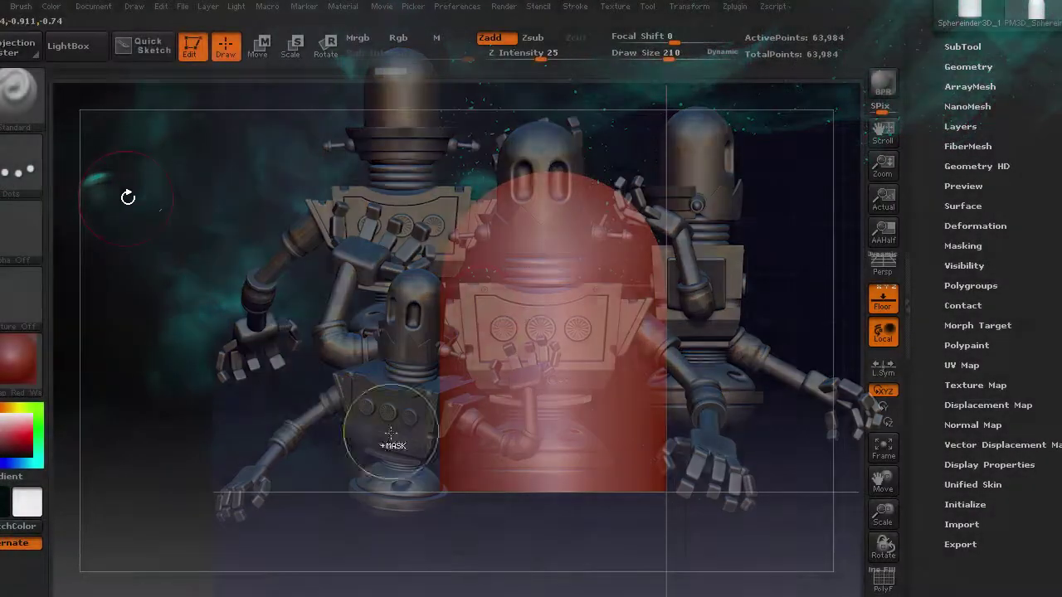
Mask the bottom band of the capsule head with a MaskRect rectangle.
left_click_drag(372, 405, 733, 507, "ctrl")
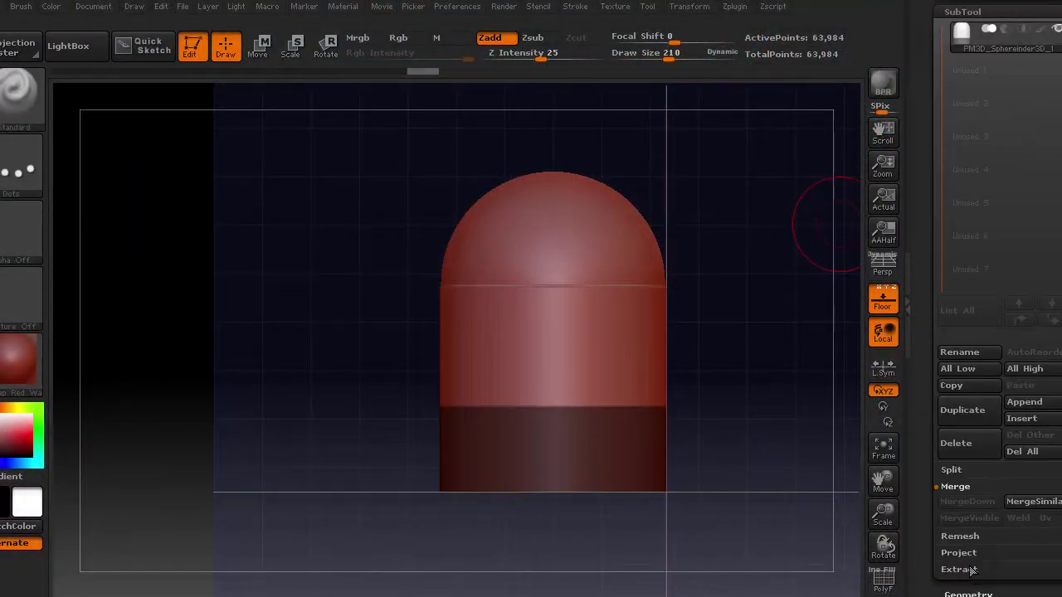
Extract the masked band as a thick collar subtool, accept it and split the mesh.
left_click(973, 570)
left_click(976, 564)
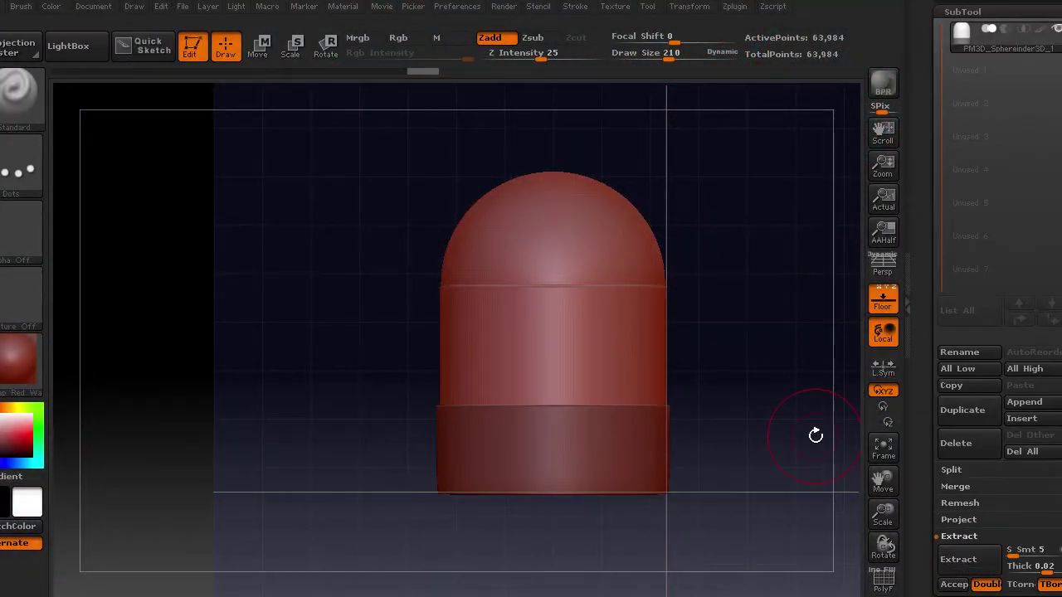
left_click(954, 584)
left_click(1008, 71)
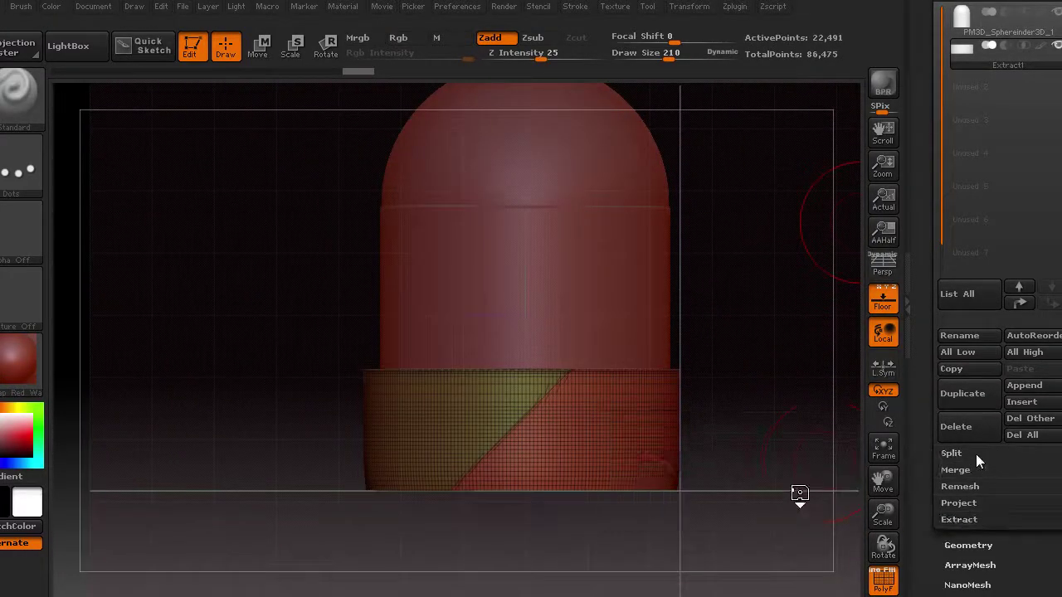
left_click(951, 453)
left_click(974, 501)
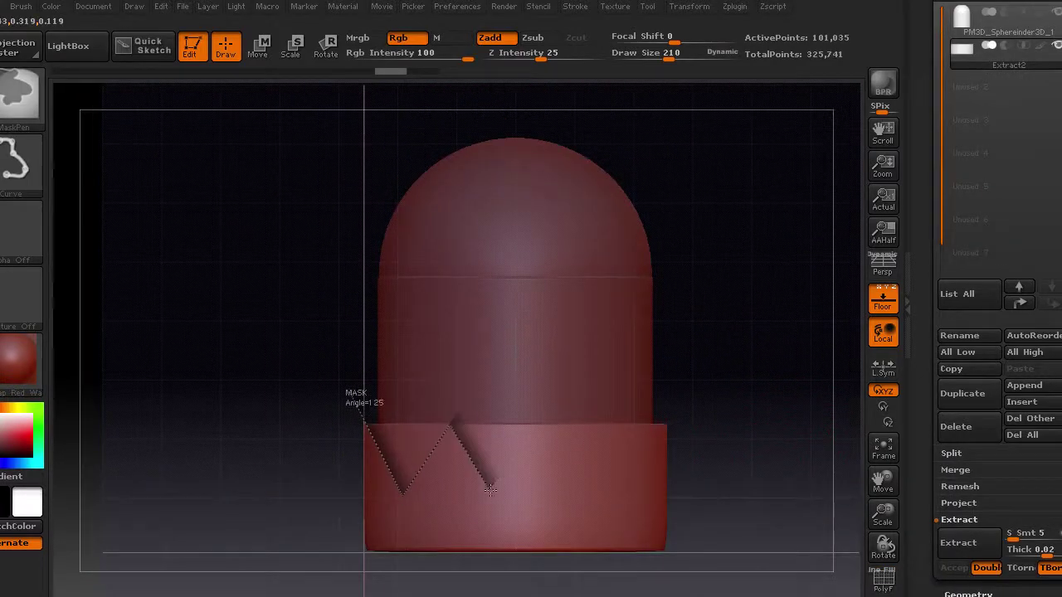
Cut a zigzag crown into the collar's upper edge by extracting a zigzag-masked area.
left_click_drag(640, 500, 642, 501)
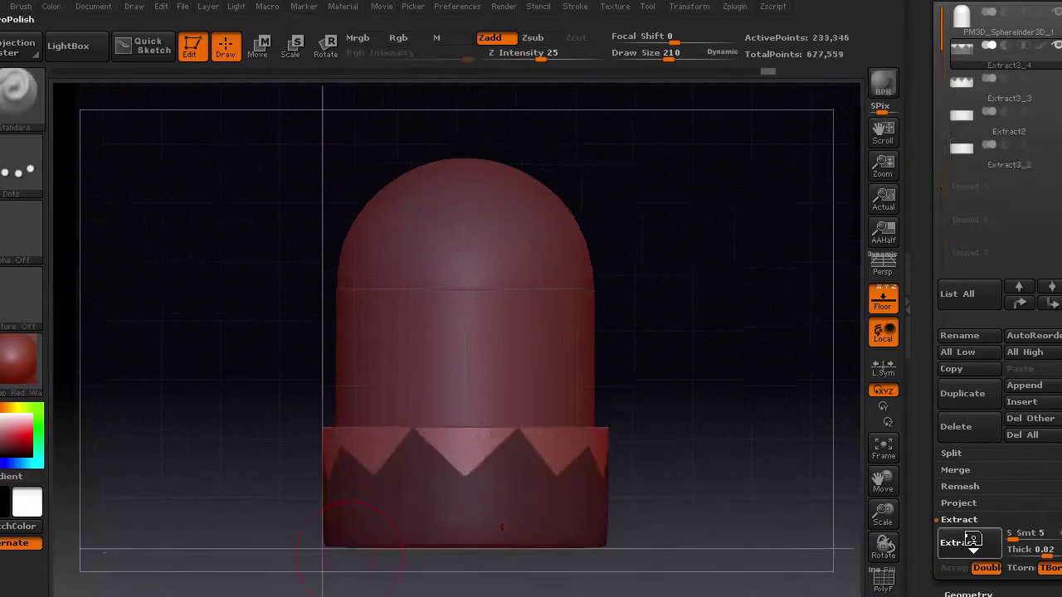
left_click(958, 543)
left_click(954, 567)
mouse_move(690, 346)
left_mouse_down()
mouse_move(657, 234)
mouse_move(794, 391)
left_mouse_up()
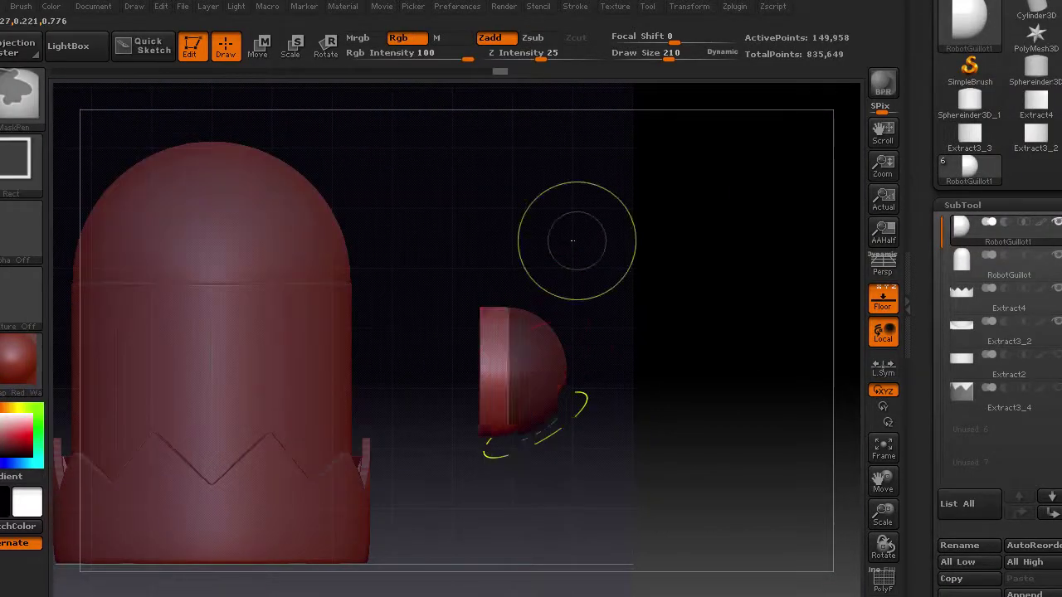
Delete the unwanted extra shell extracted from the half-sphere.
left_click(958, 510)
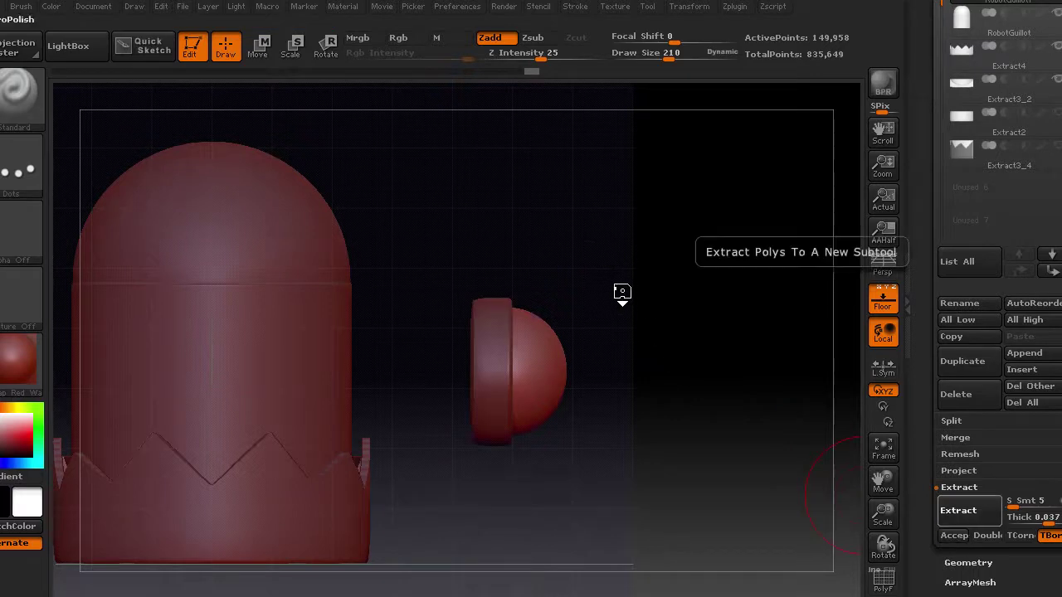
left_click(954, 535)
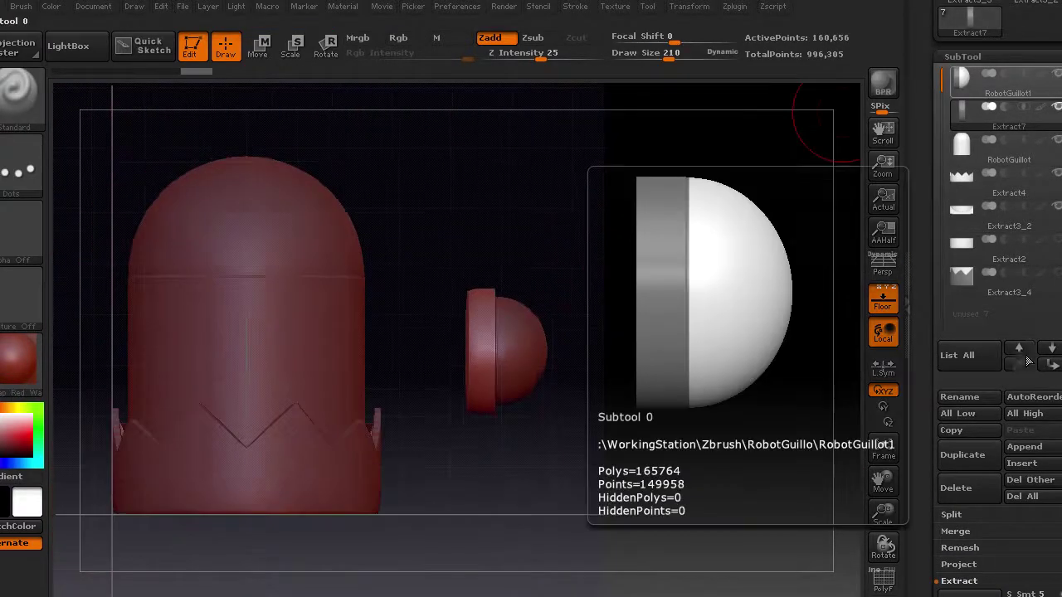
left_click(956, 488)
left_click(955, 531)
Shrink the half-sphere joint with the Move/Scale transpose against the body front.
left_click_drag(617, 221, 457, 368)
key("w")
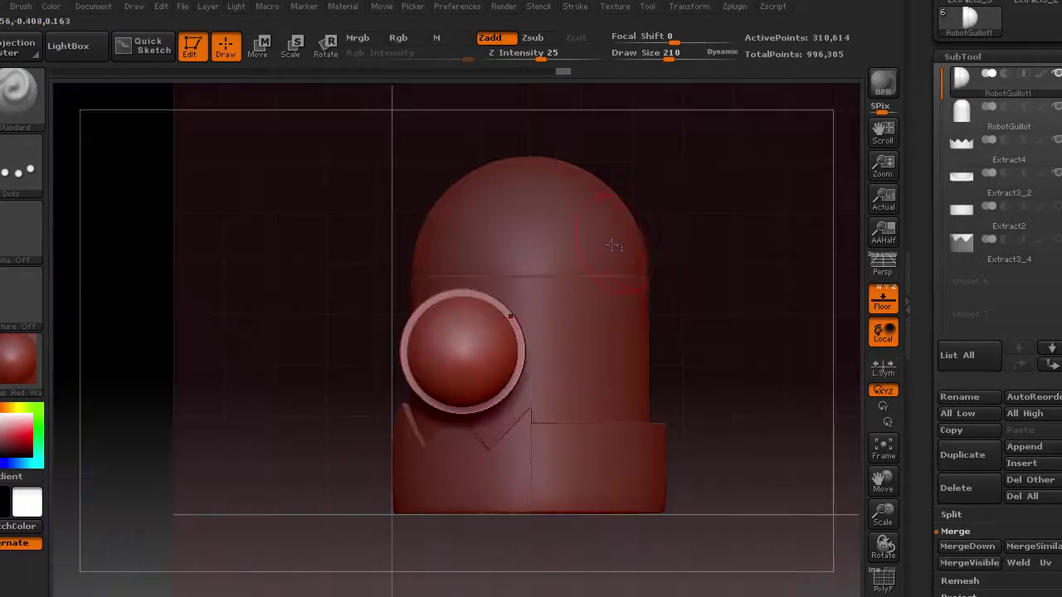
left_click_drag(527, 483, 528, 459)
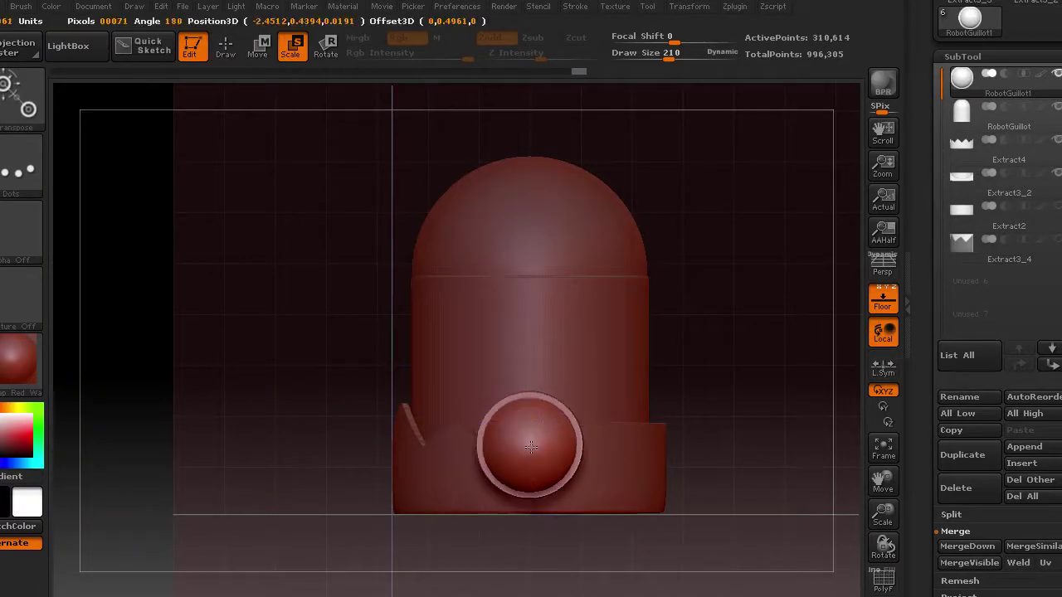
key("w")
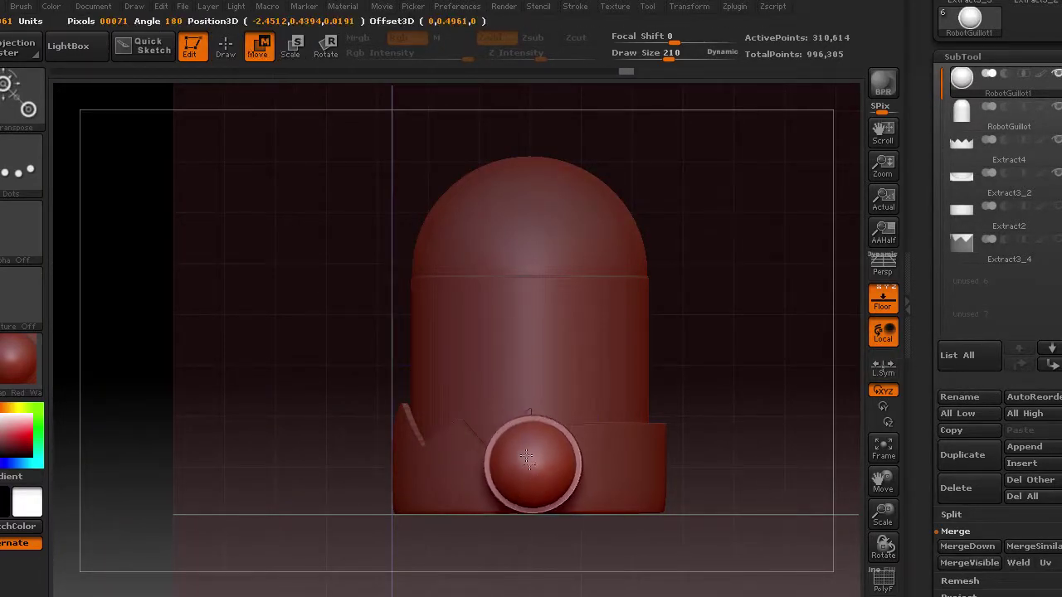
right_click_drag(530, 460, 526, 443)
right_click_drag(553, 355, 570, 444)
key("q")
Rotate the joint into alignment with the lower body and mask a rectangular region.
right_click_drag(629, 341, 618, 398)
key("r")
mouse_move(558, 471)
right_mouse_down()
mouse_move(726, 304)
mouse_move(548, 431)
mouse_move(782, 359)
mouse_move(663, 393)
mouse_move(636, 303)
mouse_move(576, 351)
mouse_move(597, 354)
mouse_move(659, 260)
mouse_move(713, 254)
right_mouse_up()
right_click_drag(711, 299, 712, 349)
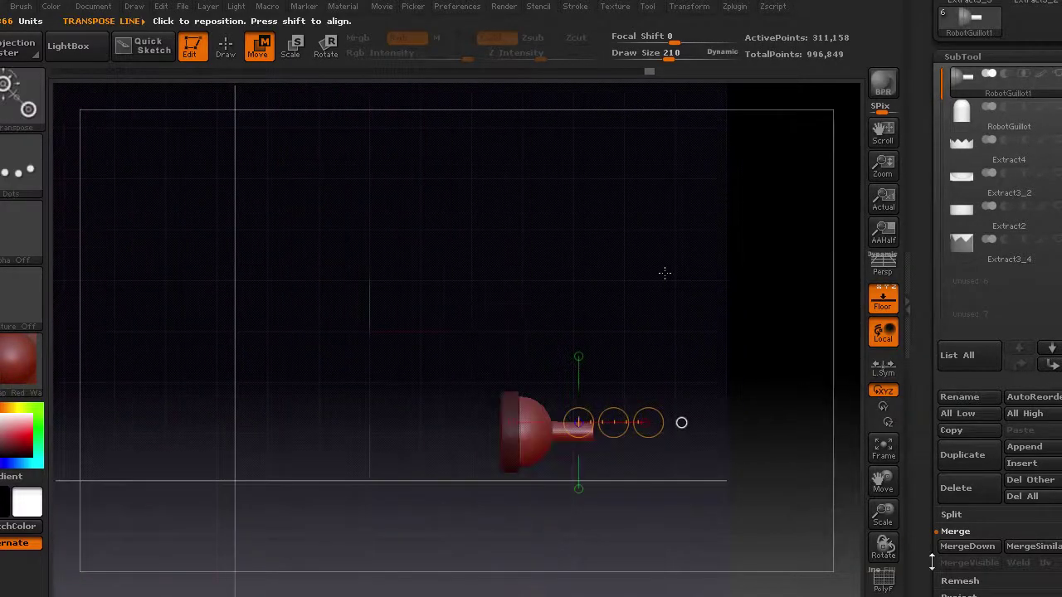
left_click_drag(932, 561, 932, 86)
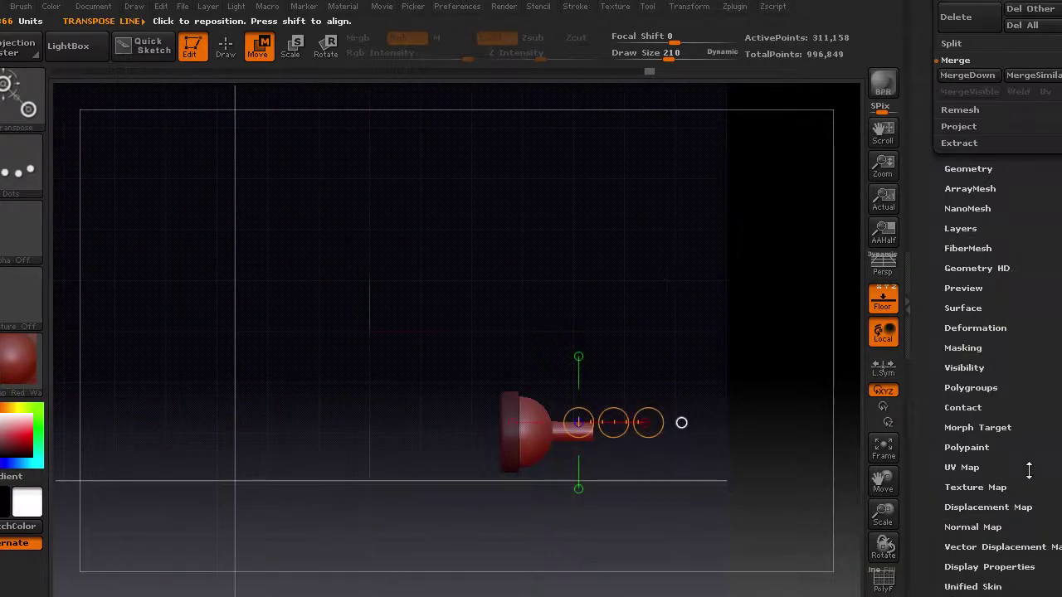
left_click(968, 407)
left_click_drag(526, 293, 558, 512, "ctrl")
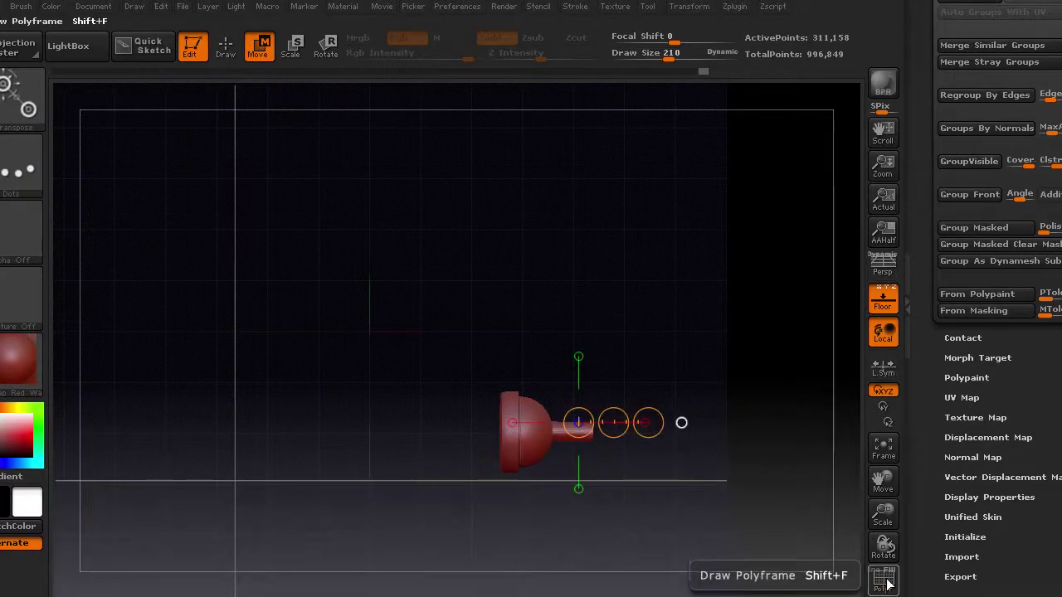
Cap the rod with a sphere, delete leftover subtools and mirror the arm across.
key("b")
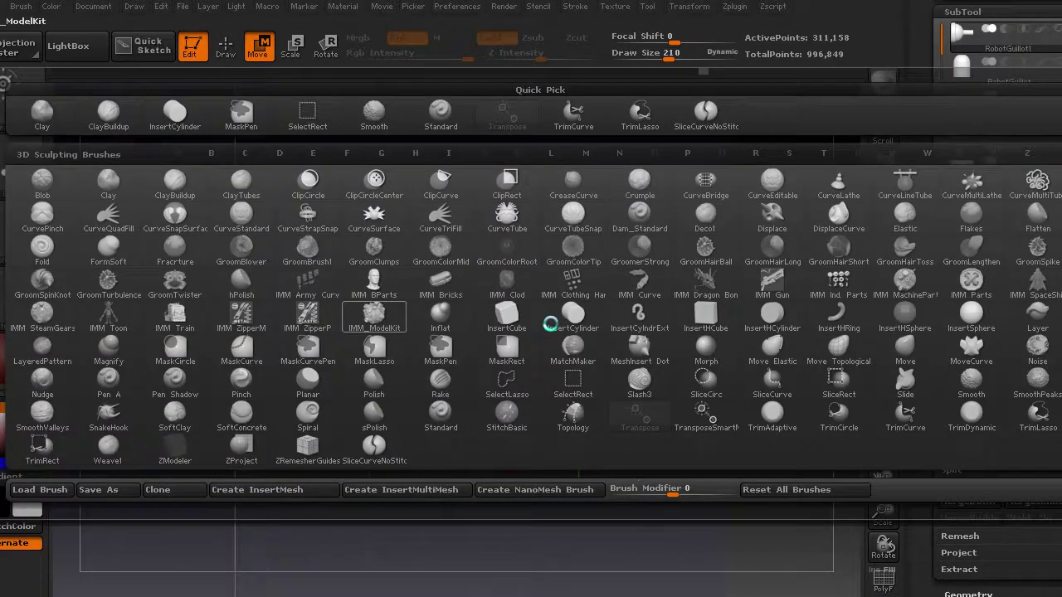
left_click(551, 325)
mouse_move(987, 41)
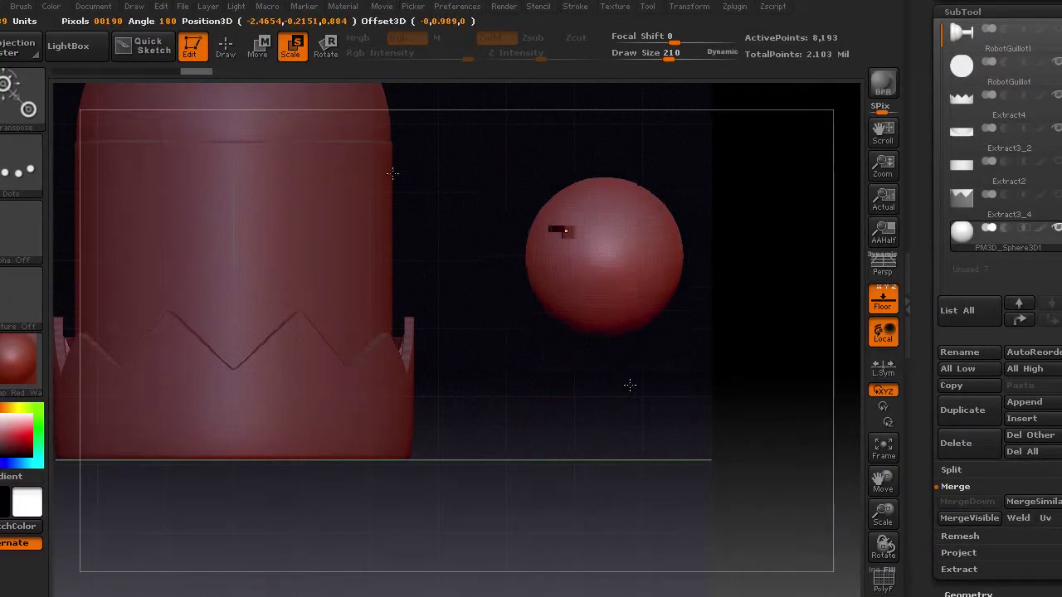
left_click(1018, 320)
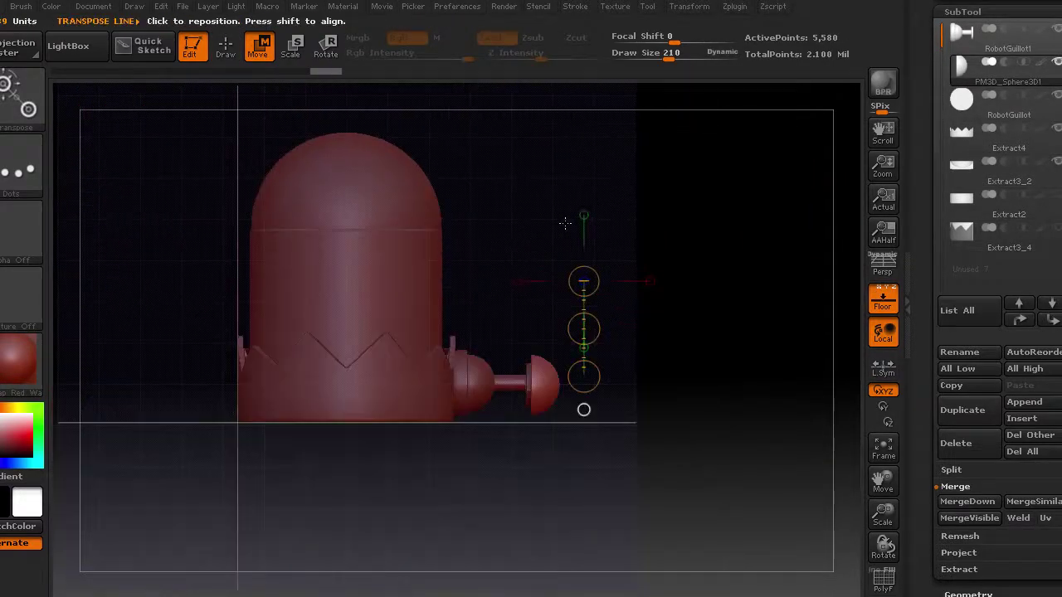
left_click_drag(585, 225, 542, 214, "shift")
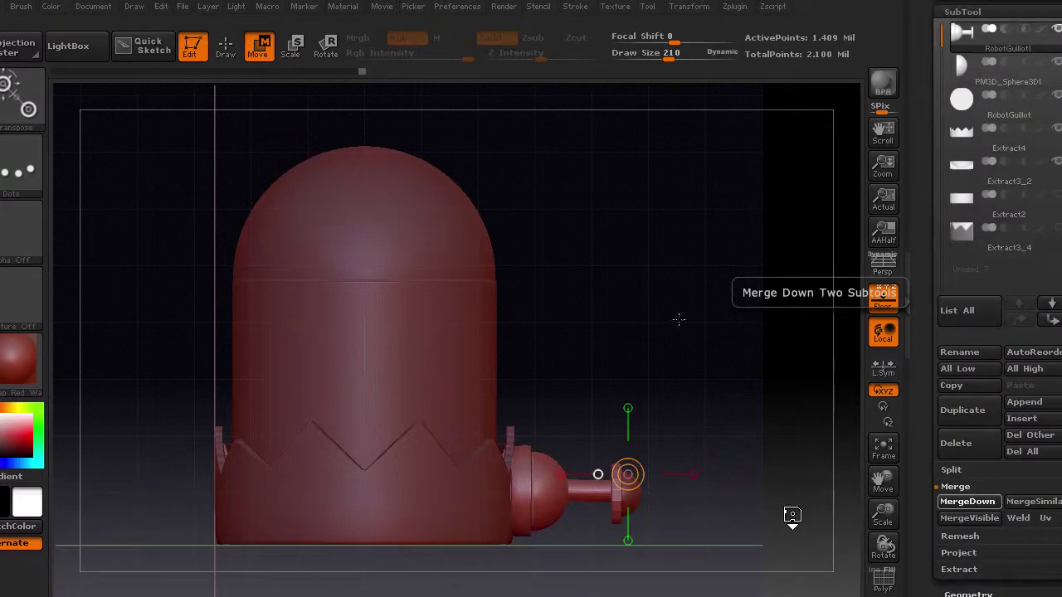
left_click(972, 449)
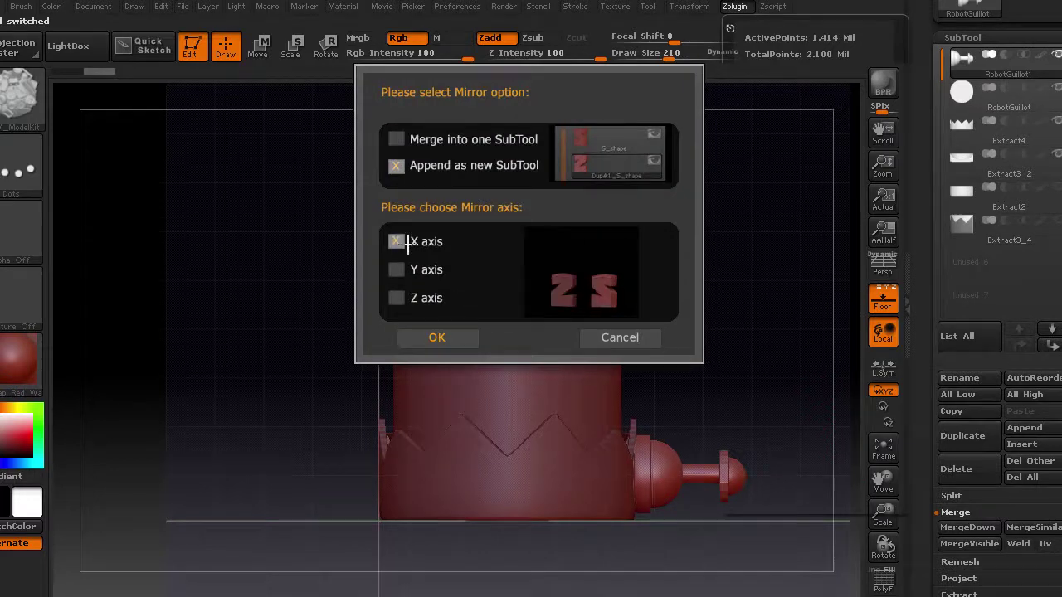
left_click(436, 336)
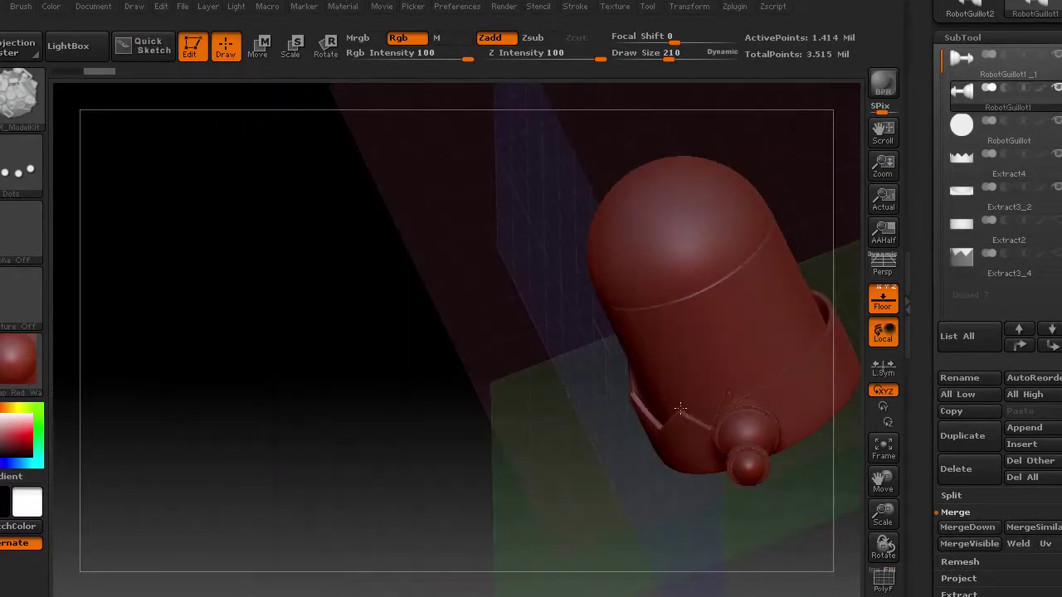
Select the Ring3D subtool and subdivide it with Ctrl+D.
left_click(432, 394, "alt")
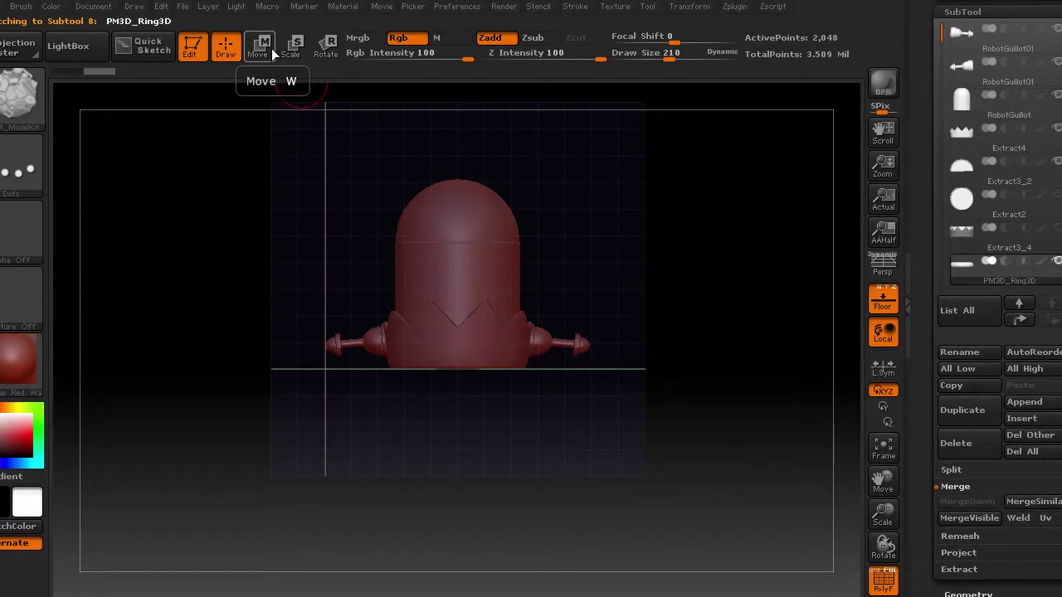
left_click(257, 46)
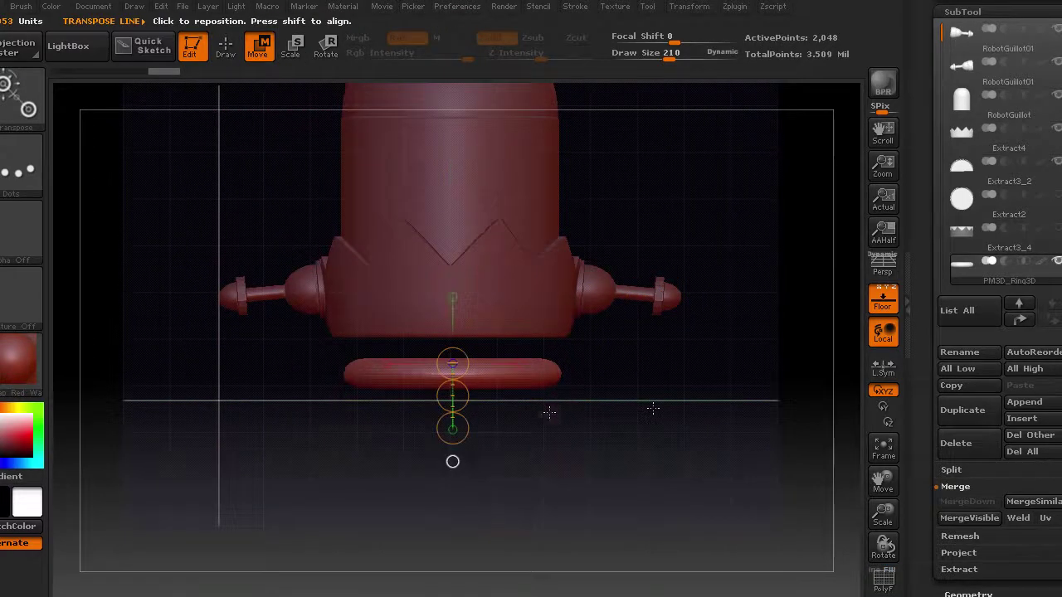
left_click_drag(549, 412, 581, 398)
left_click(969, 594)
key("ctrl+d")
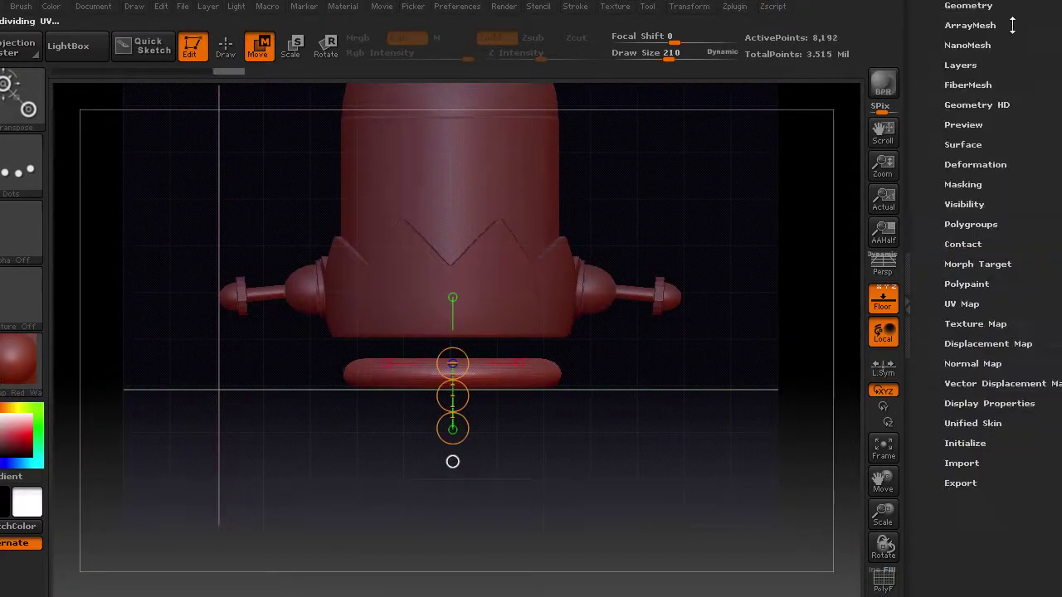
scroll(1012, 24, "up", 5)
Duplicate the ring into a downward stack and merge the rings into one subtool.
left_click(963, 420)
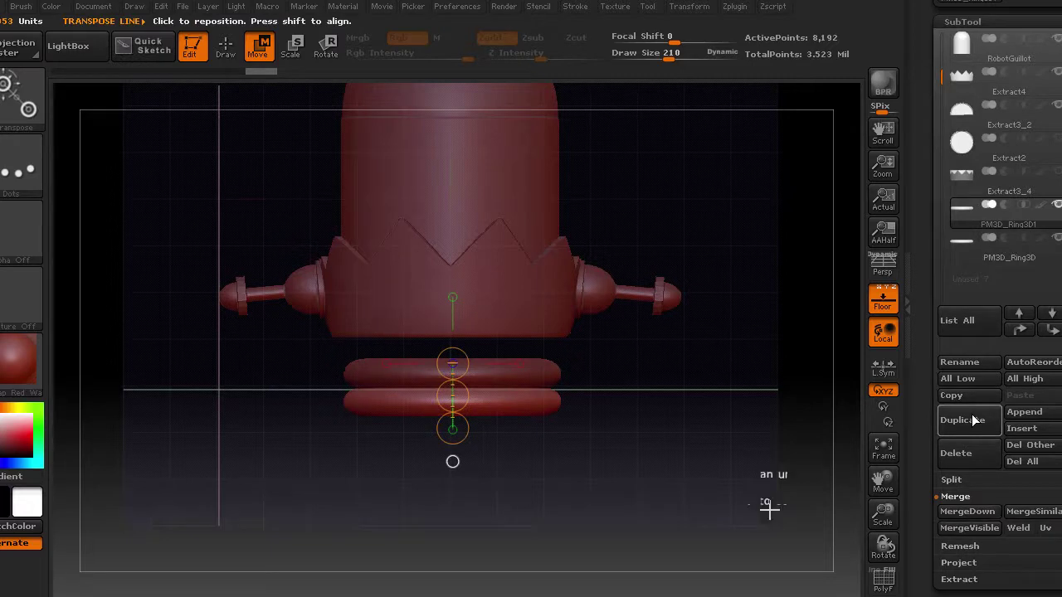
left_click_drag(452, 396, 452, 365, "ctrl")
left_click(967, 511)
left_click(782, 542)
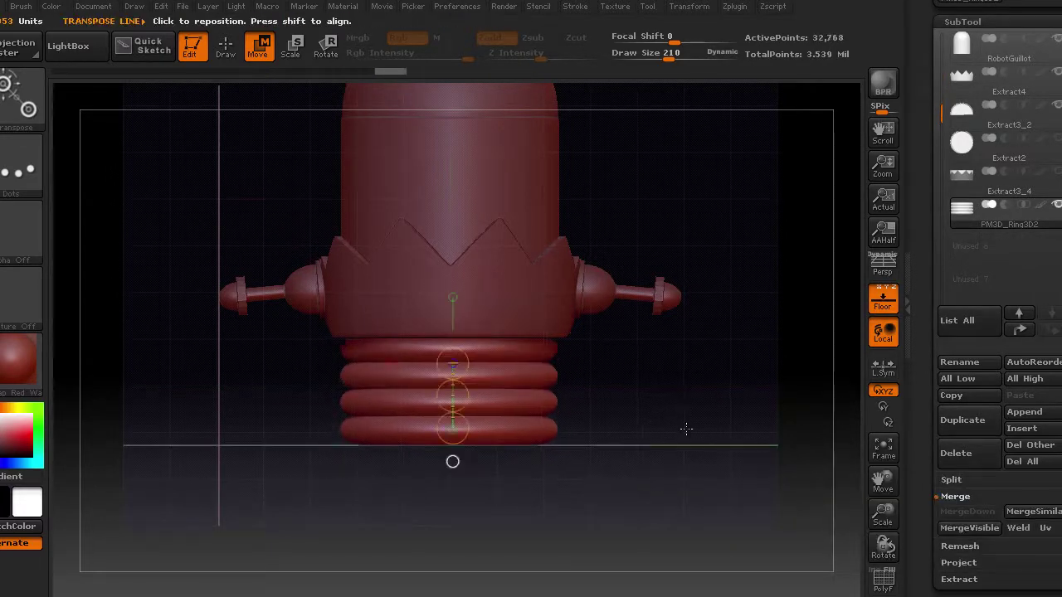
Scale and position the ring stack as a ribbed neck under the body.
key("f")
left_click(291, 46)
mouse_move(647, 498)
left_mouse_down("shift")
mouse_move(647, 348)
mouse_move(596, 343)
left_mouse_up("shift")
left_click_drag(472, 282, 472, 511, "shift")
mouse_move(647, 367)
left_mouse_down()
mouse_move(723, 367)
mouse_move(648, 367)
left_mouse_up()
Save the ZBrush project to disk.
key("ctrl+s")
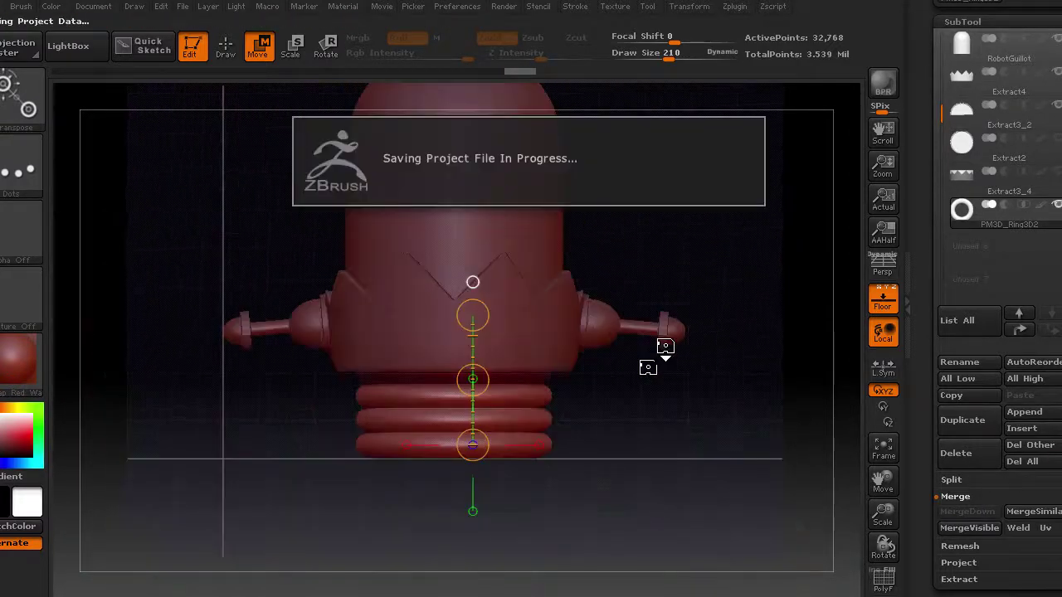
left_click(1026, 32)
key("Return")
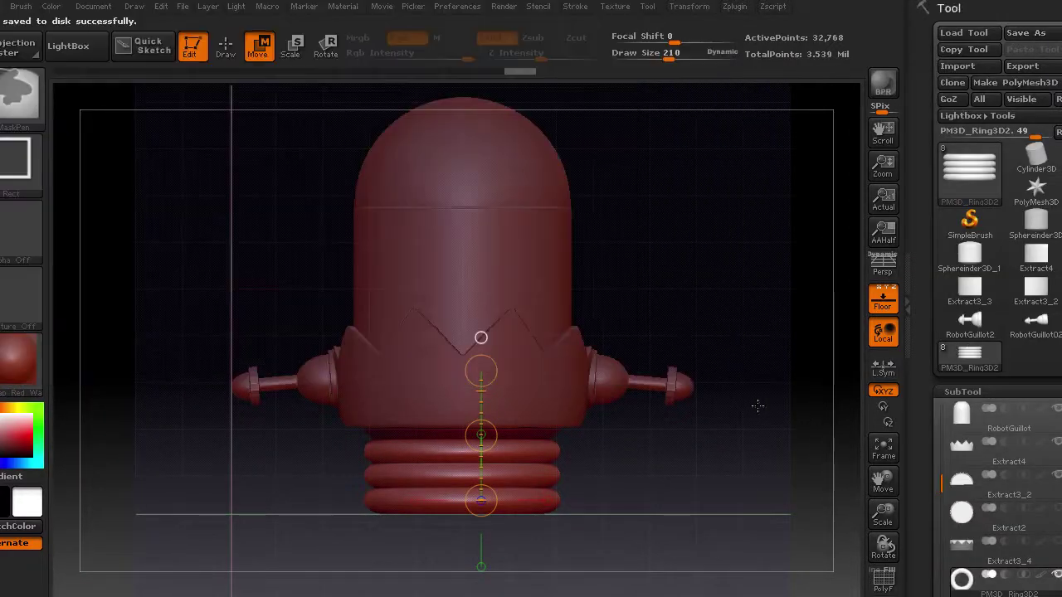
left_click(1025, 588)
Append a cube subtool and move it below the ringed neck as the torso.
left_click(535, 234)
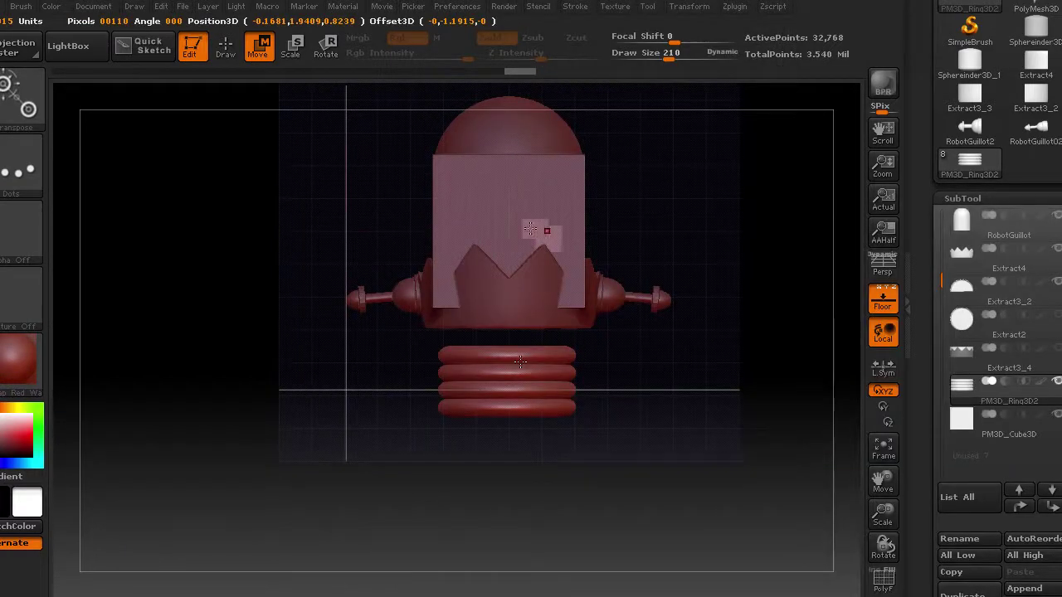
left_click_drag(530, 229, 522, 438)
mouse_move(522, 349)
left_mouse_down()
mouse_move(522, 465)
mouse_move(576, 394)
left_mouse_up()
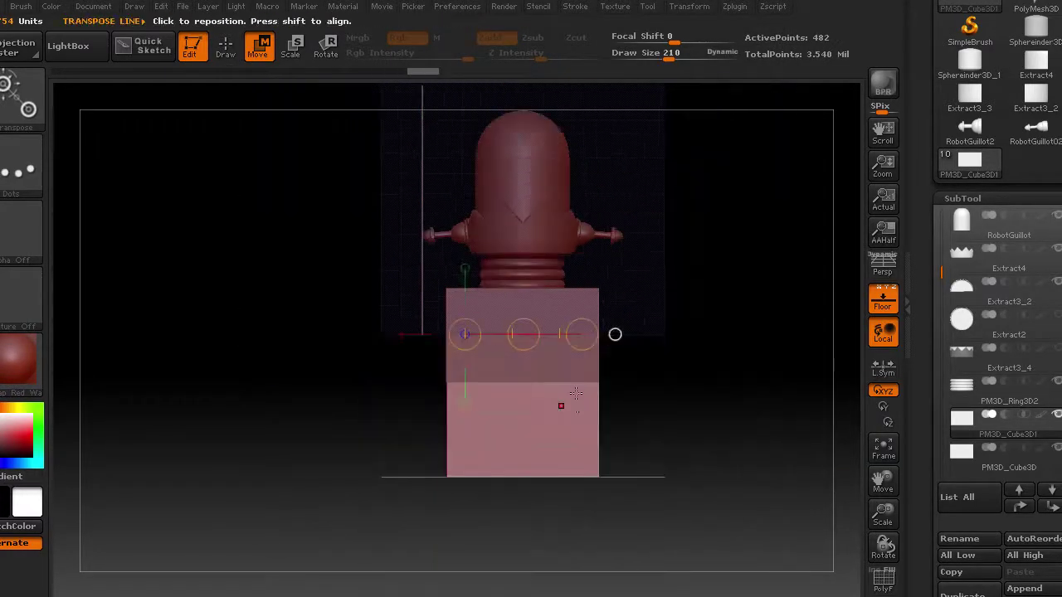
left_click_drag(631, 431, 659, 304)
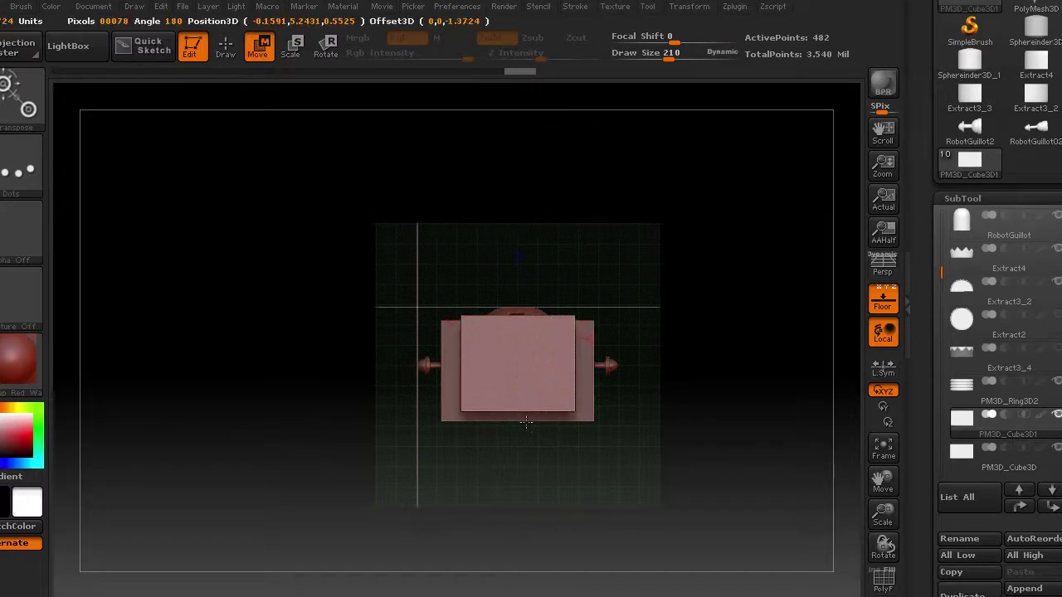
Move the box up and flatten the red flared piece into a short trim band.
left_click_drag(680, 341, 621, 430, "alt")
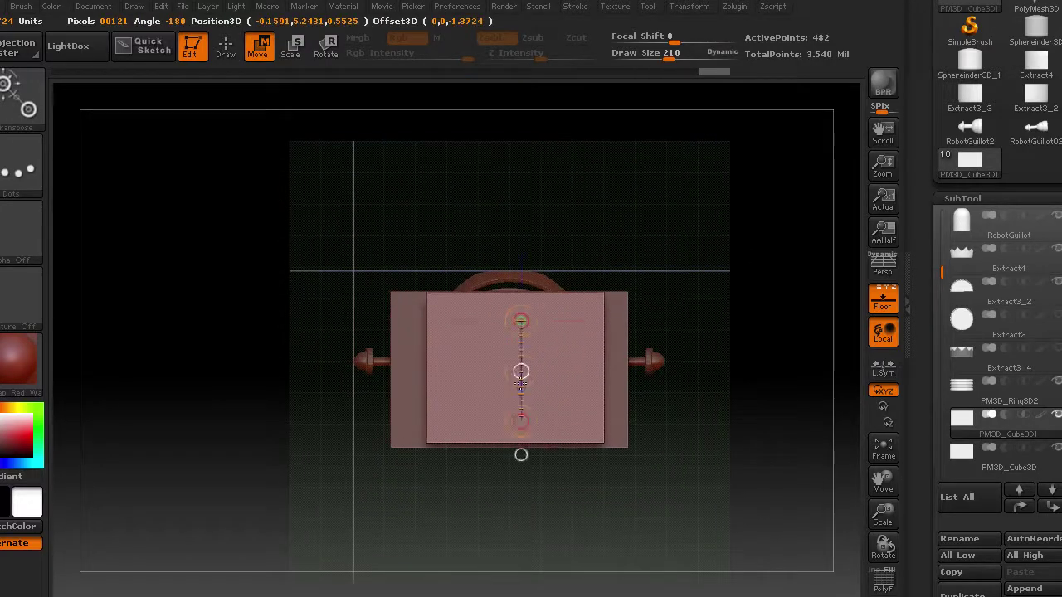
left_click_drag(521, 421, 520, 425)
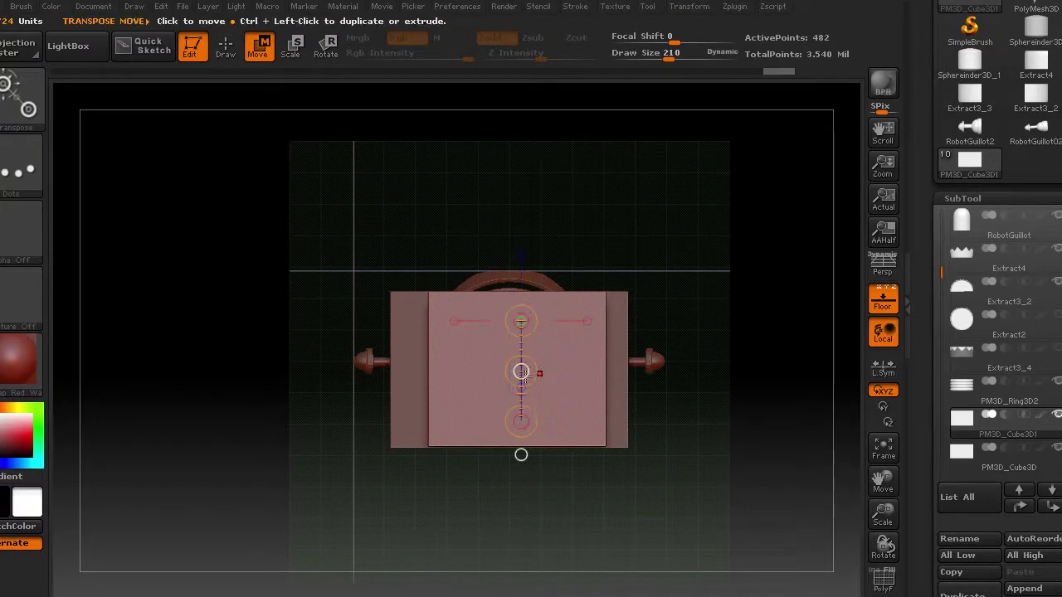
left_click_drag(680, 498, 697, 360)
scroll(1015, 399, "down", 5)
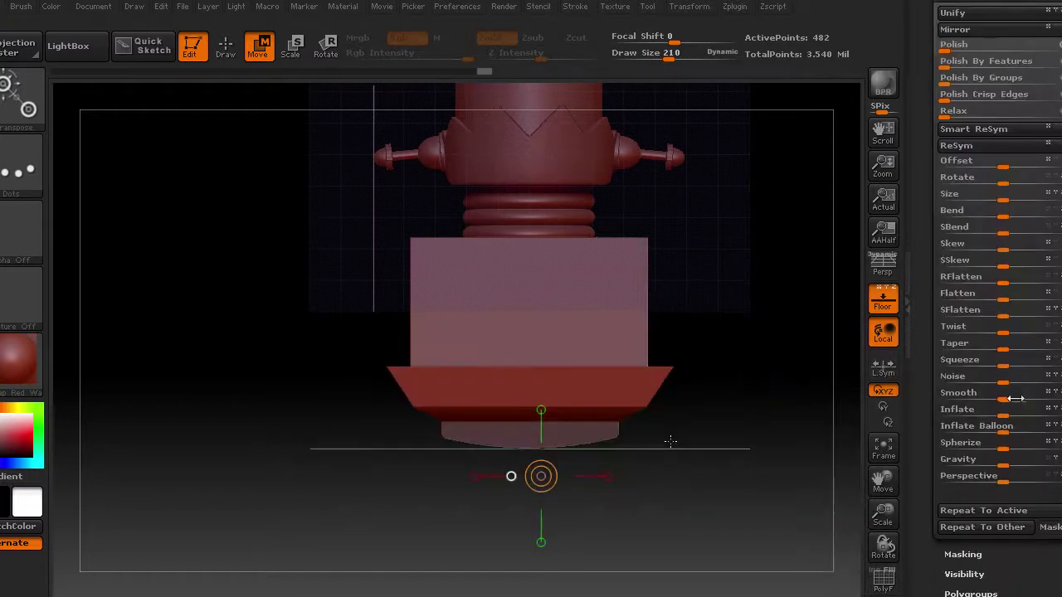
left_click_drag(1004, 351, 1015, 346)
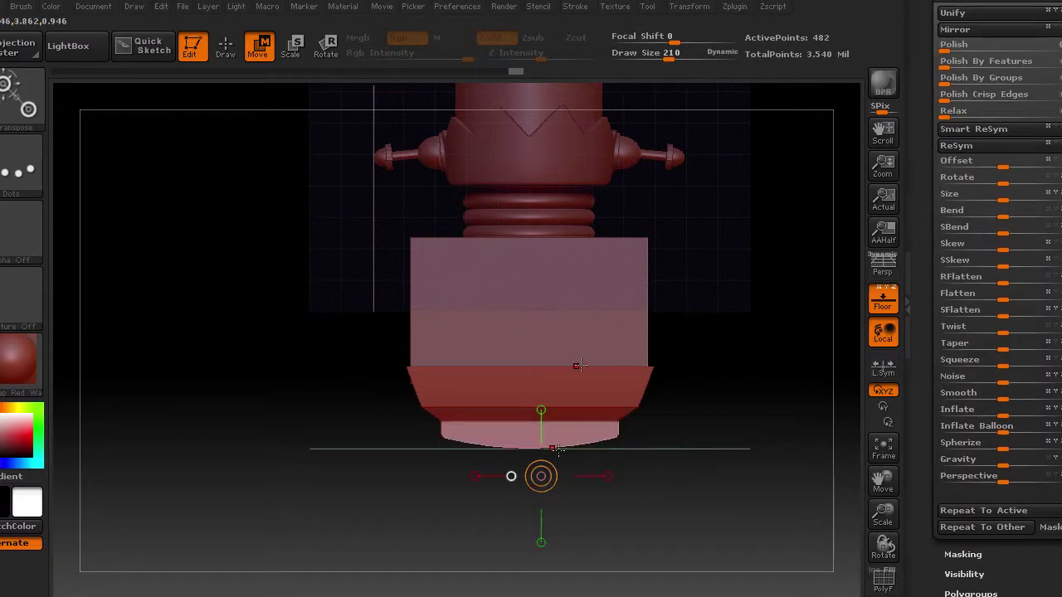
left_click_drag(535, 498, 690, 237)
mouse_move(536, 406)
left_mouse_down()
mouse_move(535, 261)
mouse_move(524, 337)
mouse_move(700, 344)
mouse_move(671, 502)
mouse_move(737, 417)
mouse_move(537, 423)
mouse_move(668, 308)
left_mouse_up()
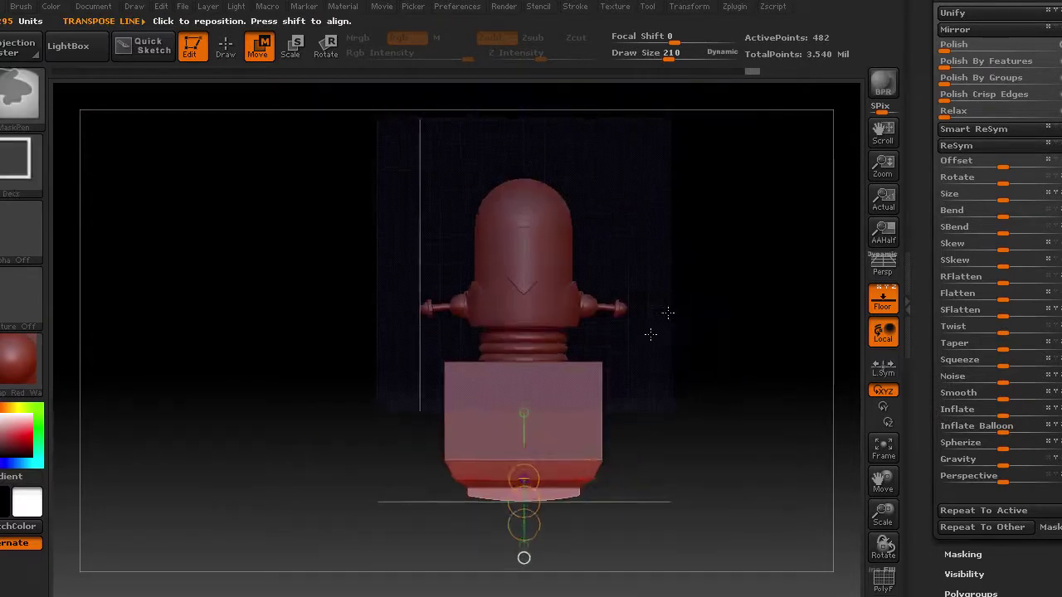
Insert a sphere, center it under the torso and squash it into a flattened ellipsoid.
scroll(1053, 420, "up", 5)
left_click_drag(688, 436, 688, 178, "shift")
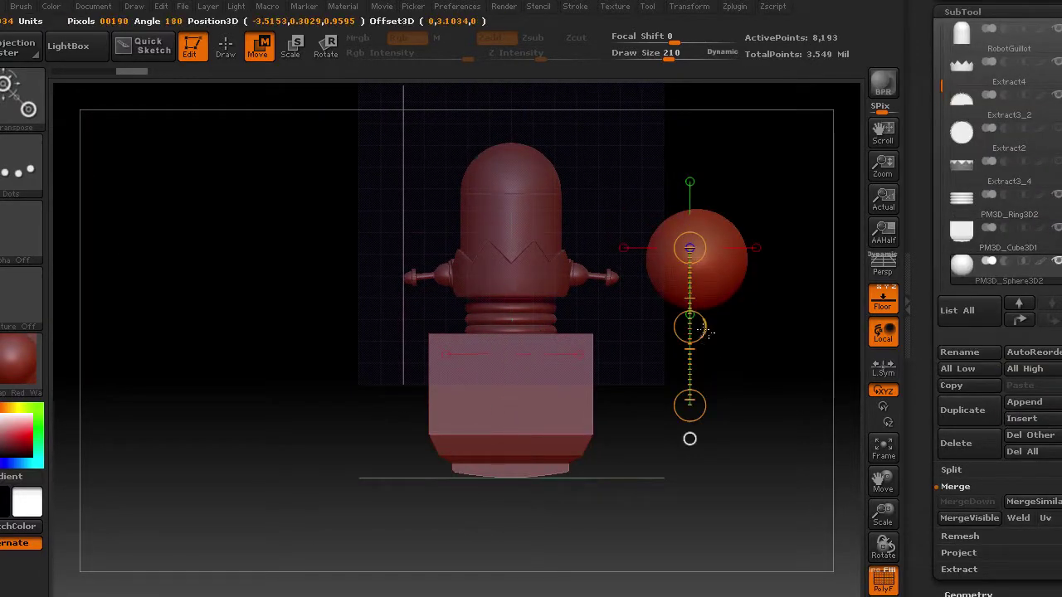
left_click_drag(688, 325, 509, 530)
left_click_drag(504, 573, 297, 55, "shift")
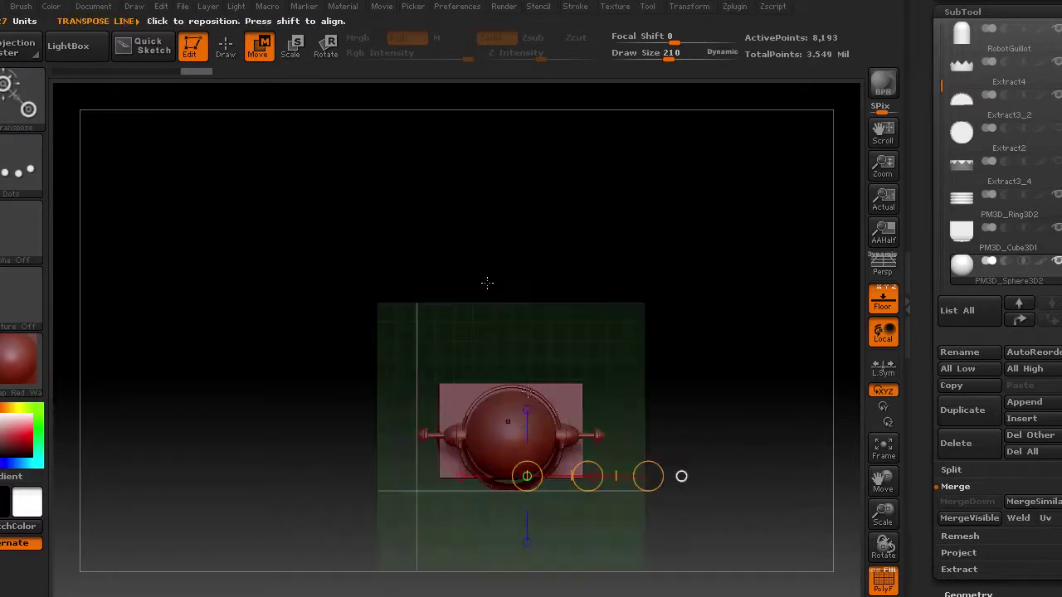
key("w")
left_click_drag(731, 476, 594, 454)
mouse_move(511, 448)
left_mouse_down("shift")
mouse_move(699, 284)
mouse_move(569, 496)
left_mouse_up("shift")
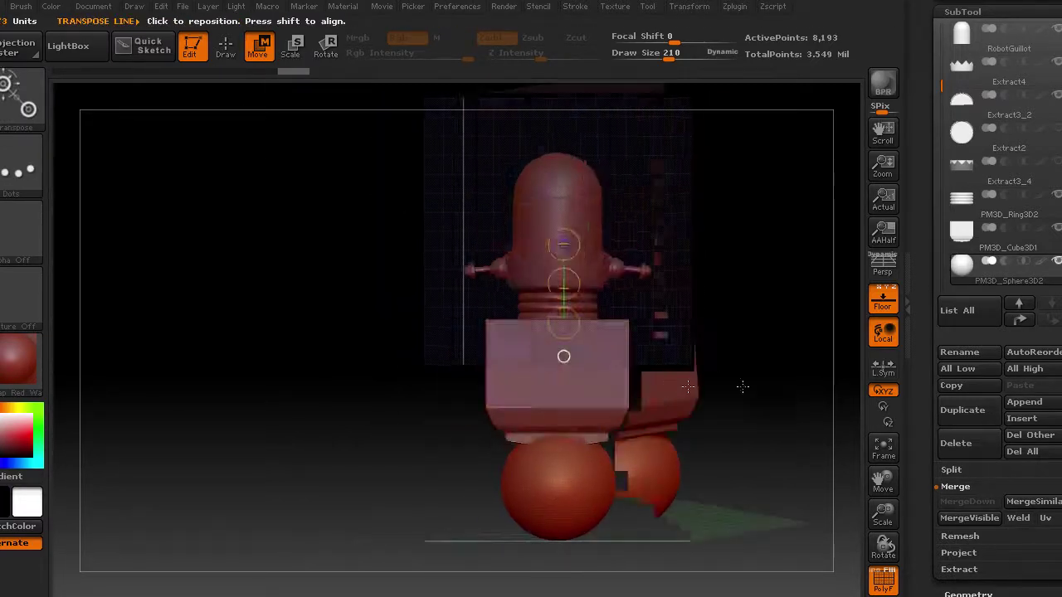
left_click_drag(624, 470, 567, 491)
mouse_move(570, 448)
left_mouse_down()
mouse_move(570, 514)
mouse_move(590, 482)
left_mouse_up()
left_click_drag(480, 452, 666, 374)
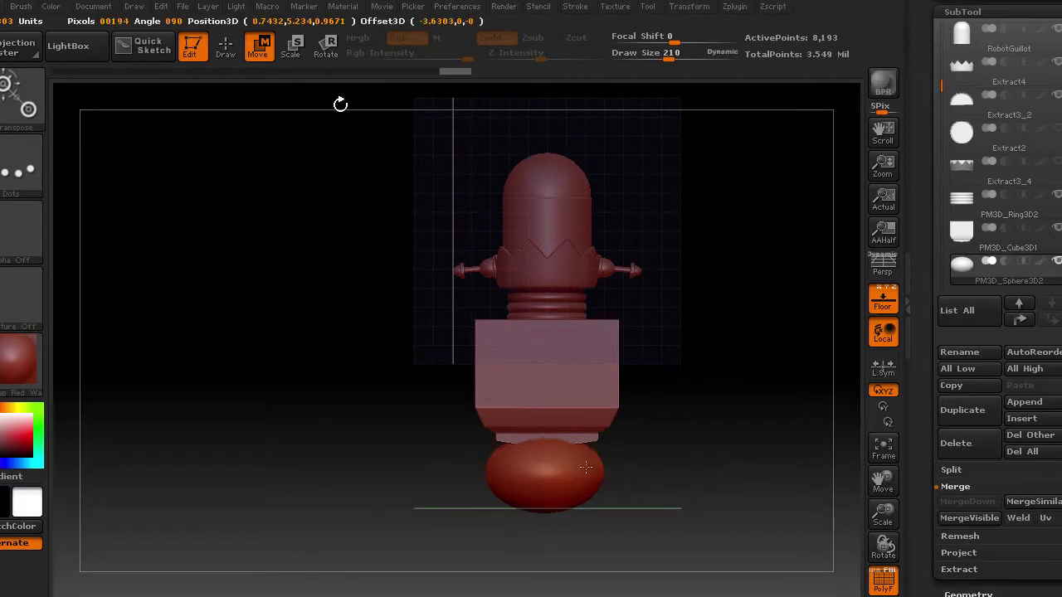
left_click_drag(701, 357, 712, 411, "shift")
Mask a band around the sphere's middle and make it its own polygroup.
left_click_drag(379, 474, 711, 500, "ctrl")
left_click(1008, 266)
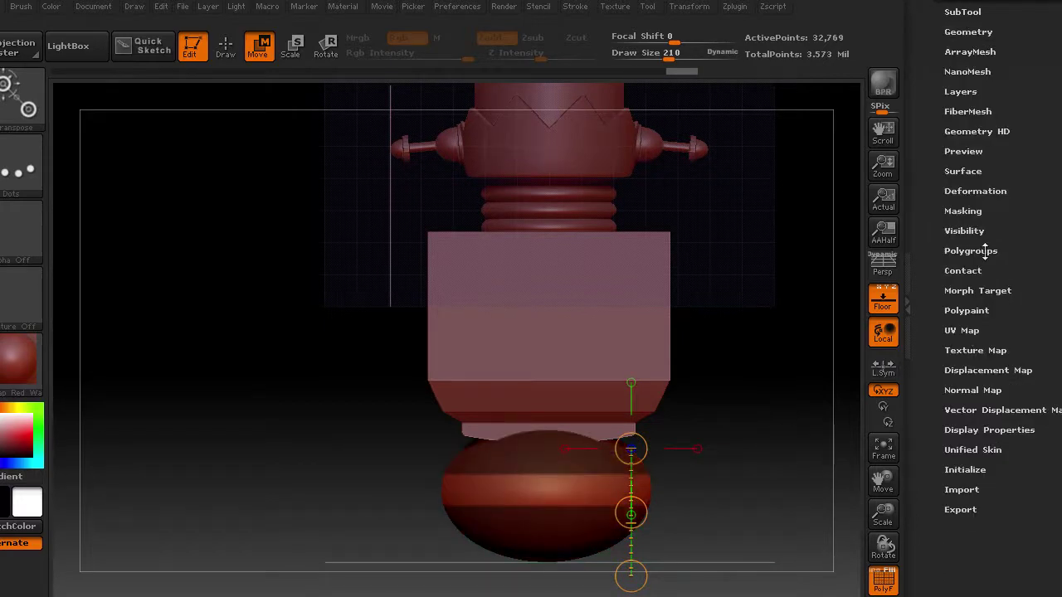
left_click(975, 191)
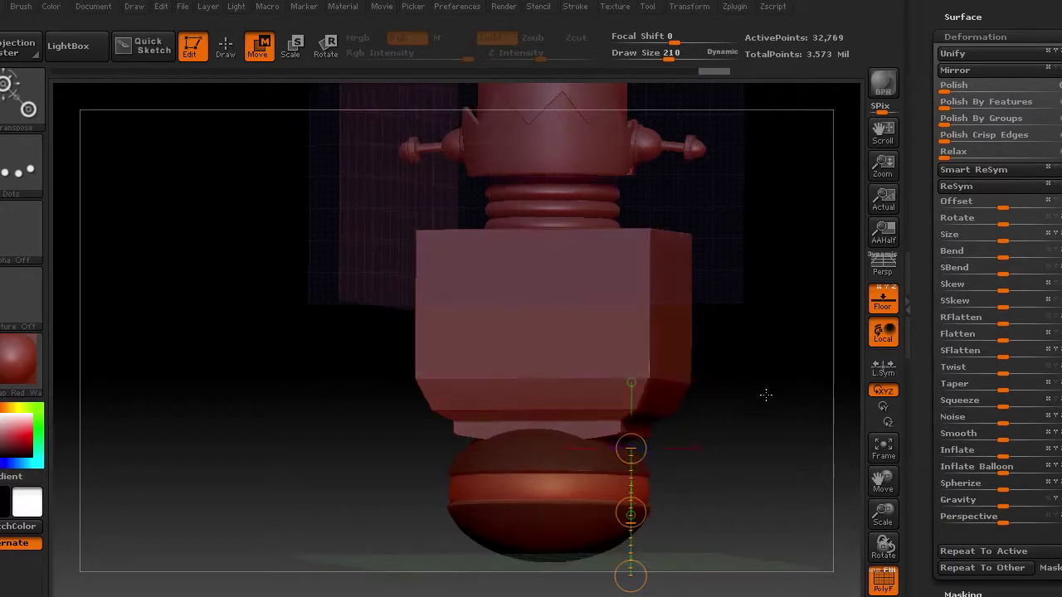
left_click(1000, 362)
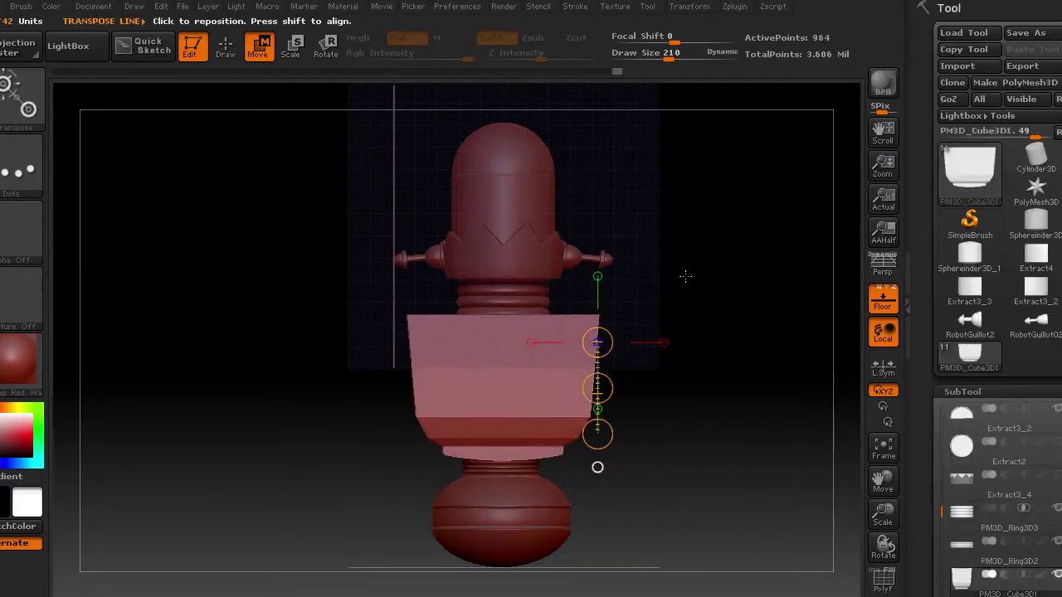
Taper the torso box narrower at the bottom and outline an ellipse along its top edge.
left_click_drag(460, 302, 522, 345, "ctrl+shift")
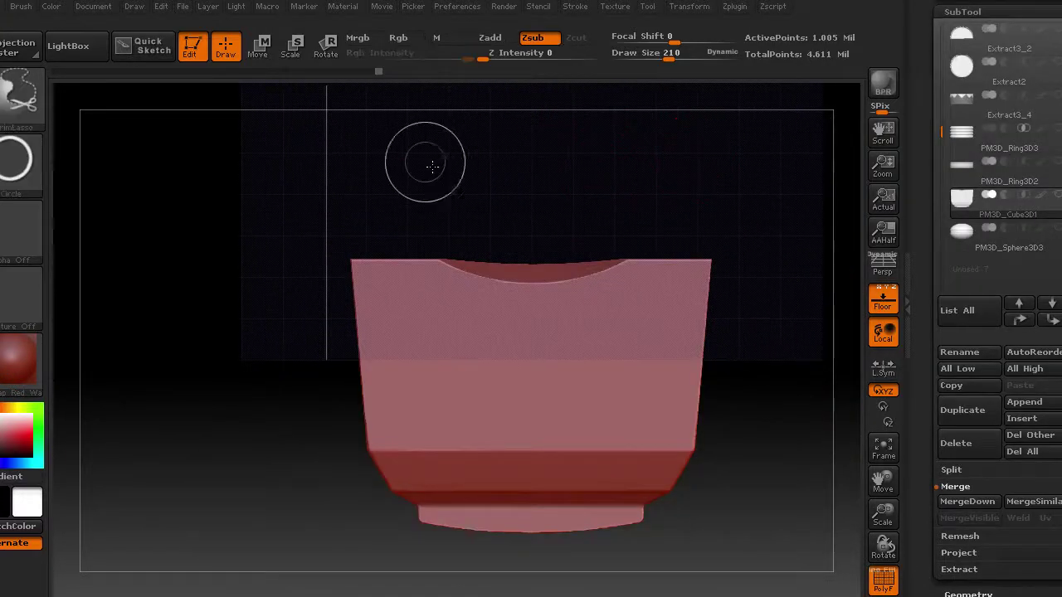
mouse_move(432, 166)
left_mouse_down("ctrl+shift")
mouse_move(674, 272)
mouse_move(647, 284)
left_mouse_up("ctrl+shift")
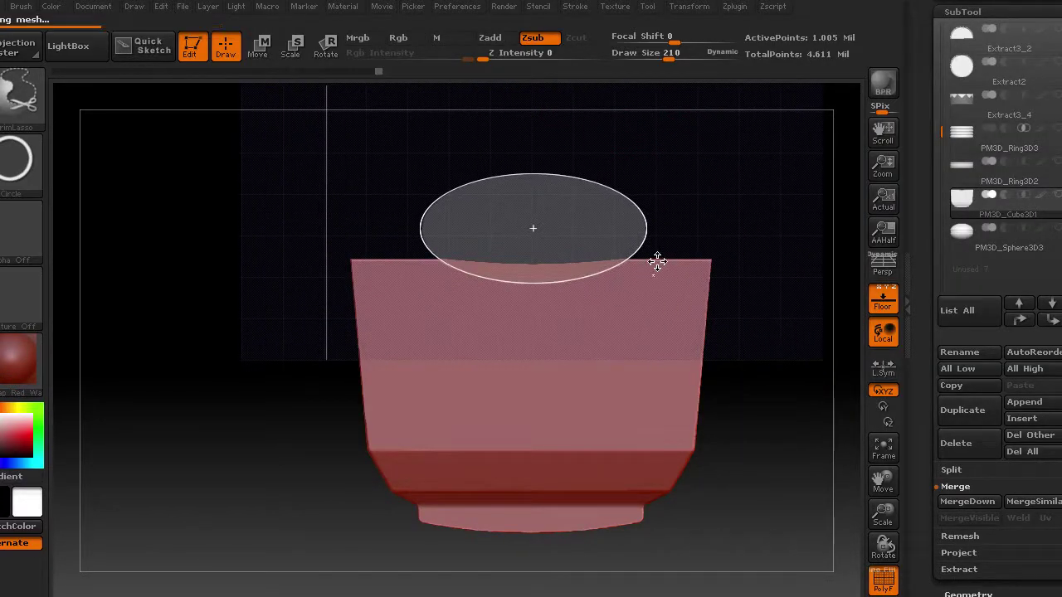
Carve an elliptical curved notch into the torso's top edge using curve strokes.
left_click(16, 157)
left_click(161, 213)
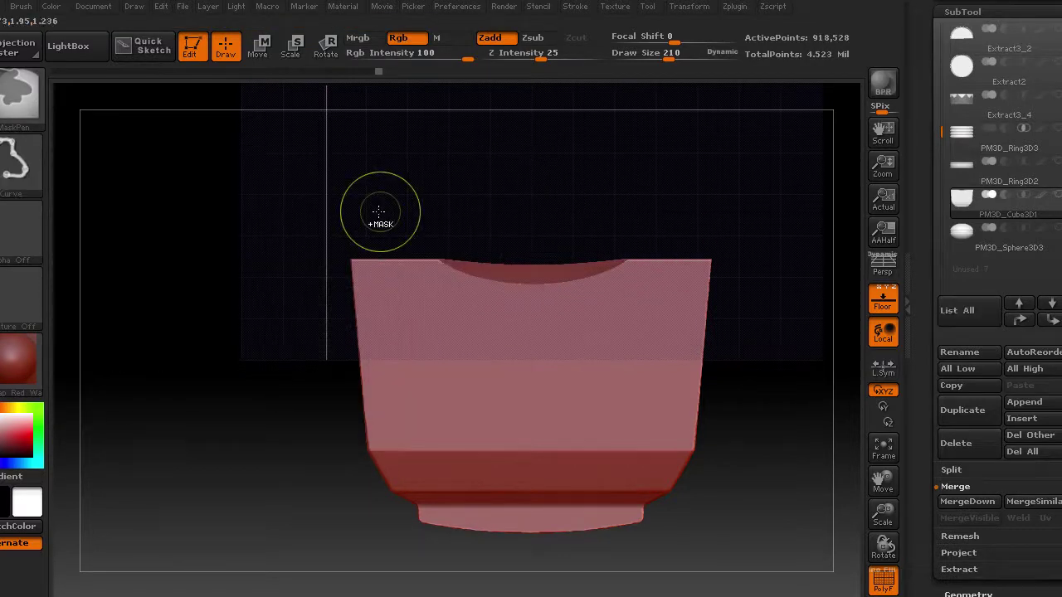
left_click_drag(393, 435, 671, 432, "ctrl")
mouse_move(689, 199)
left_mouse_down("ctrl")
mouse_move(701, 191)
mouse_move(660, 301)
left_mouse_up("ctrl")
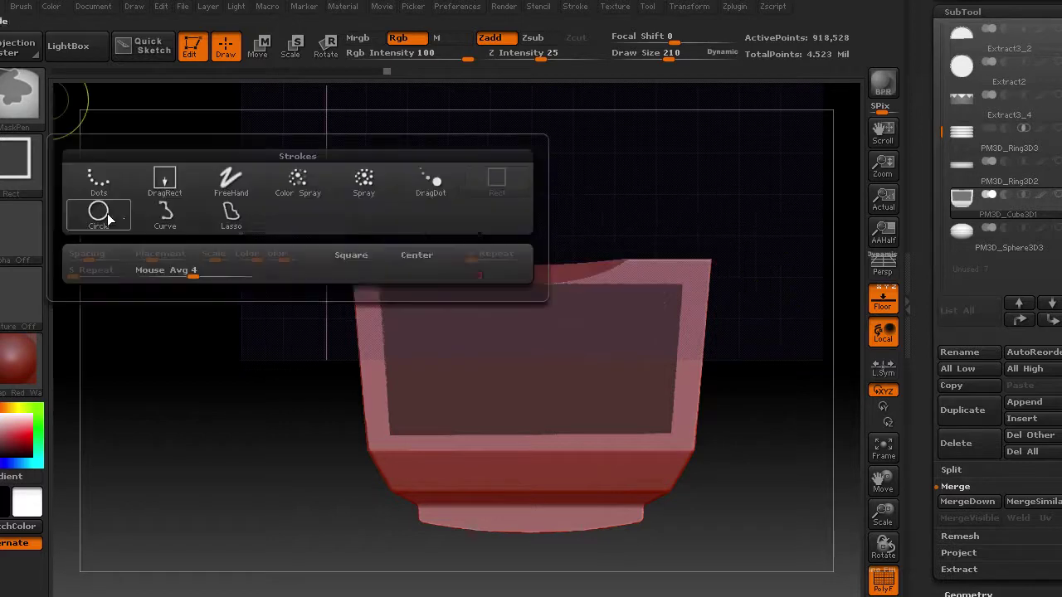
left_click_drag(656, 302, 655, 303, "ctrl+shift")
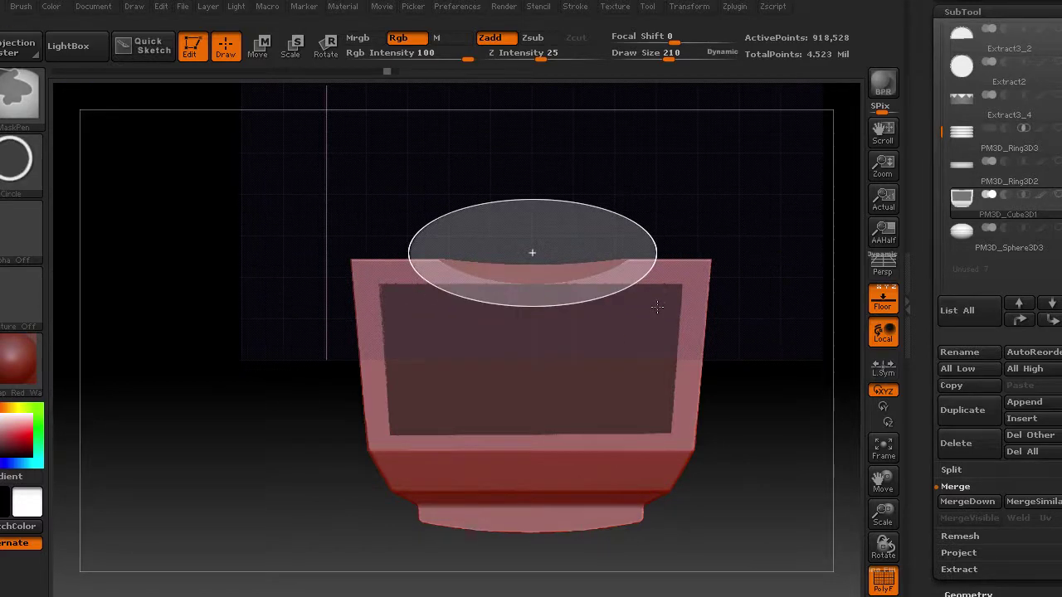
left_click(15, 159)
With a size 55 freehand MaskPen, trace mask lines down both sides of the front panel.
left_click(231, 191)
type("55")
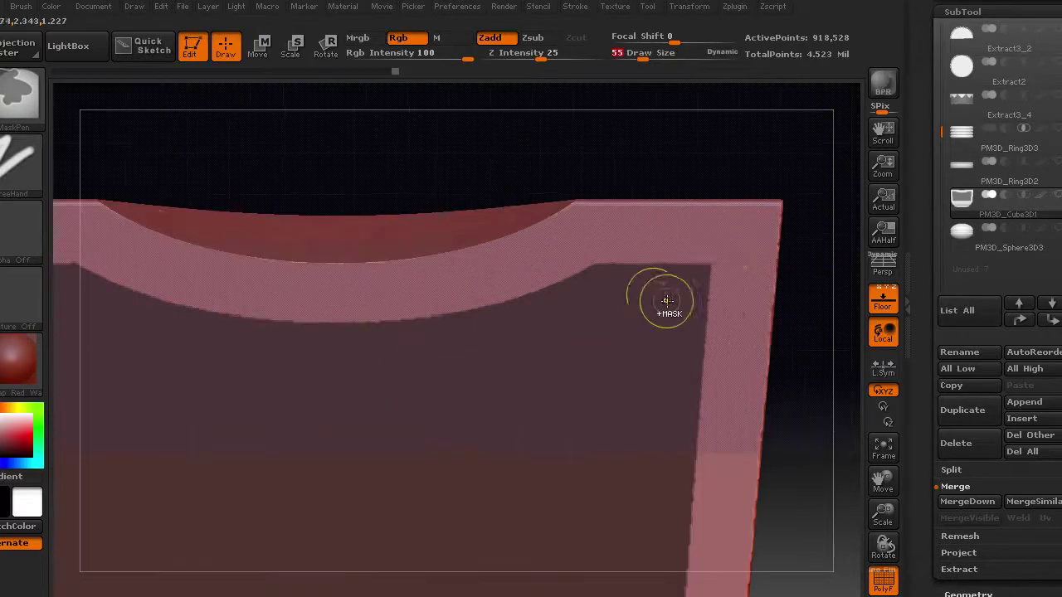
key("space")
left_click_drag(462, 147, 429, 150)
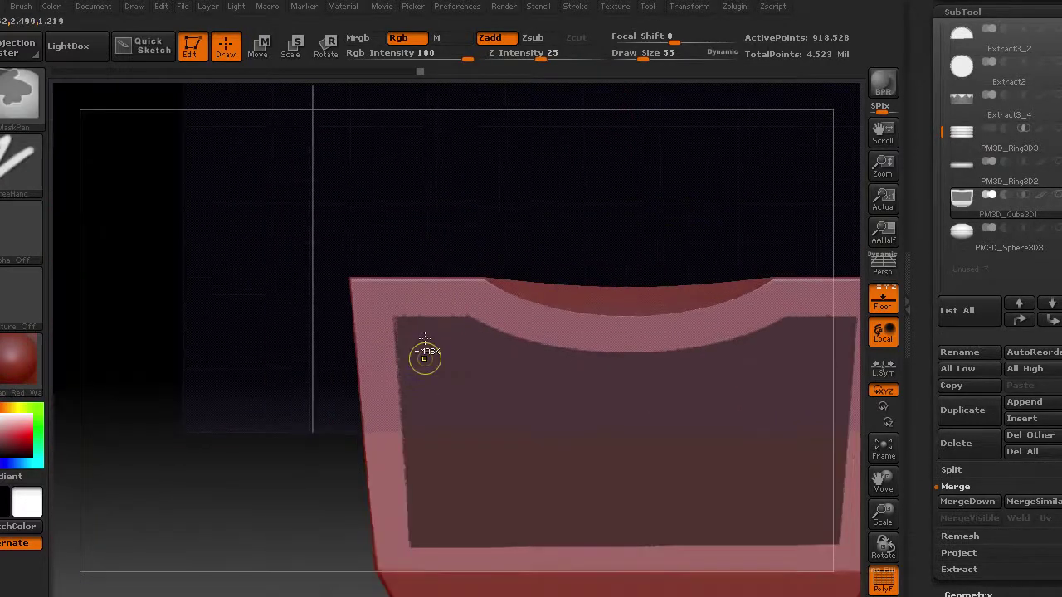
left_click_drag(303, 201, 320, 526, "ctrl")
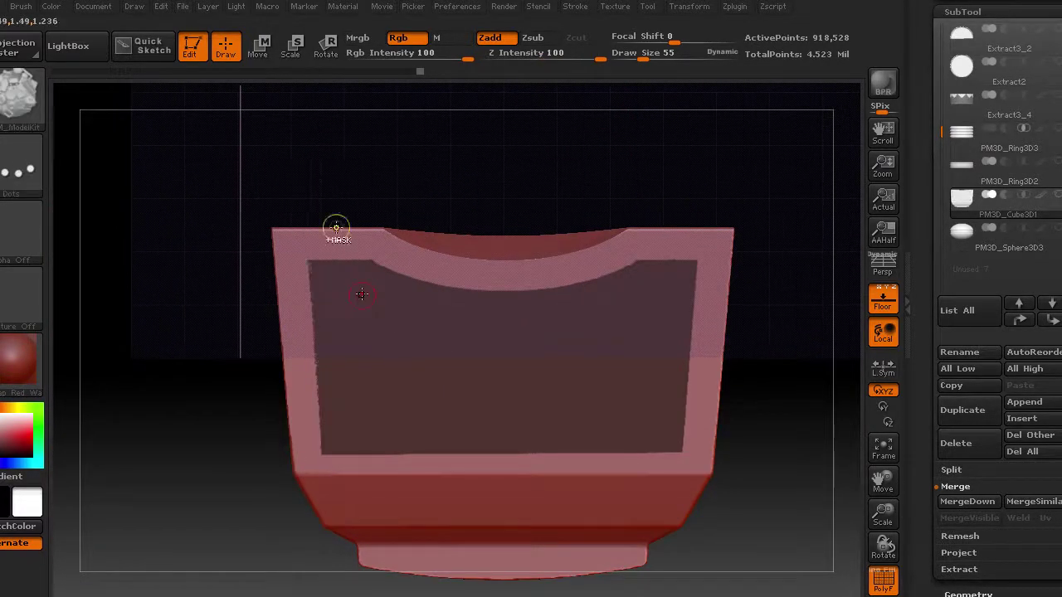
left_click_drag(309, 193, 334, 543, "ctrl")
mouse_move(671, 543)
left_mouse_down("ctrl")
mouse_move(699, 135)
mouse_move(710, 138)
mouse_move(678, 126)
left_mouse_up("ctrl")
Invert the mask, deflate the frame around the inner panel and polish its edges.
left_click(761, 209, "ctrl")
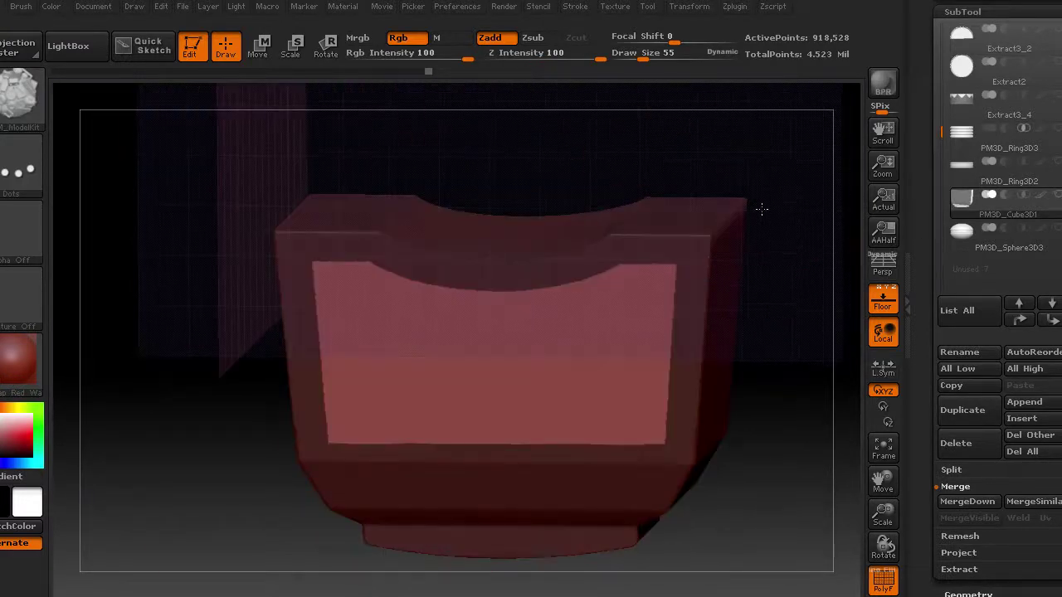
scroll(970, 378, "down", 5)
left_click(968, 383)
left_click(974, 571)
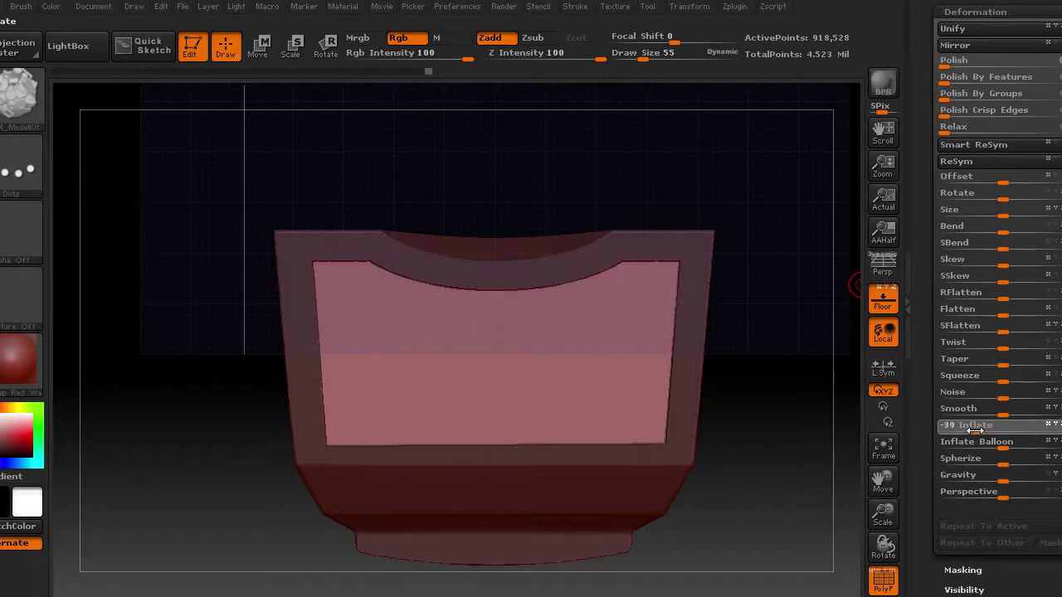
left_click_drag(975, 431, 971, 431)
left_click_drag(960, 63, 959, 65)
left_click_drag(946, 97, 967, 99)
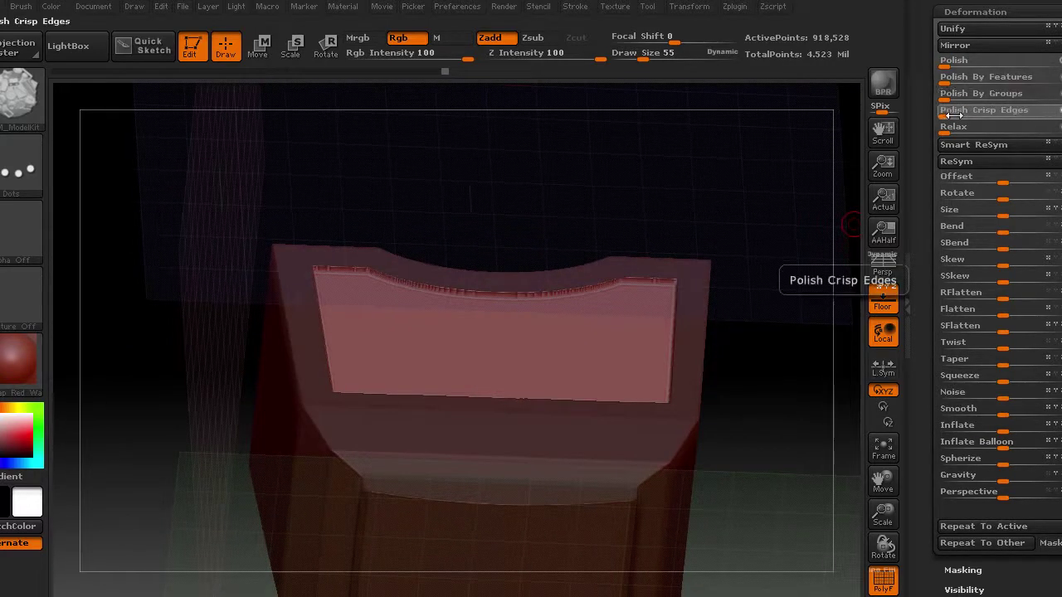
left_click(966, 76)
mouse_move(460, 287)
right_mouse_down()
mouse_move(468, 237)
mouse_move(420, 196)
mouse_move(480, 227)
right_mouse_up()
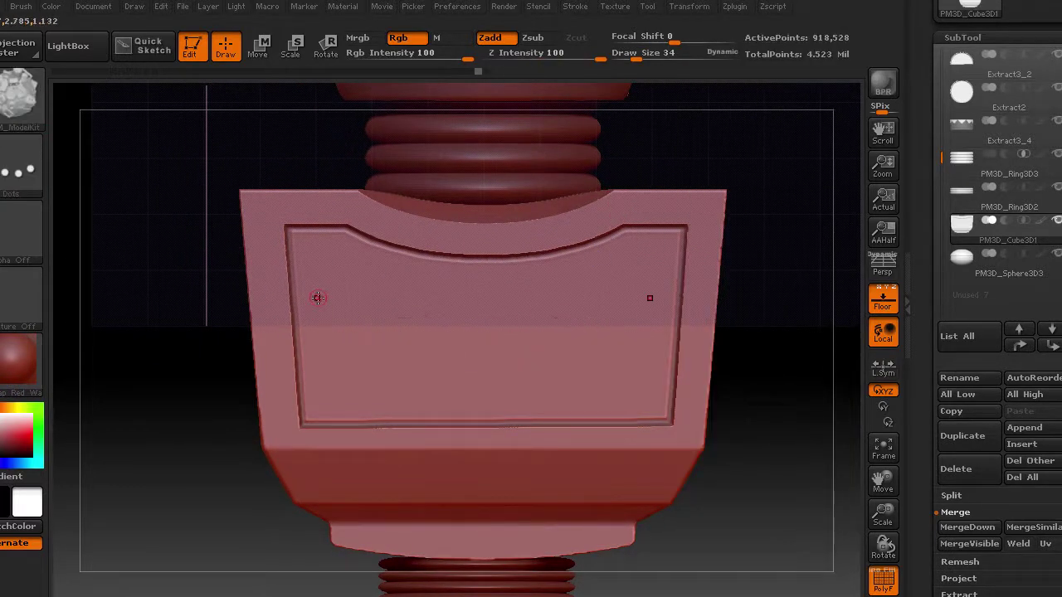
Adjust part placement above the torso panel with the Move tool.
left_click(257, 45)
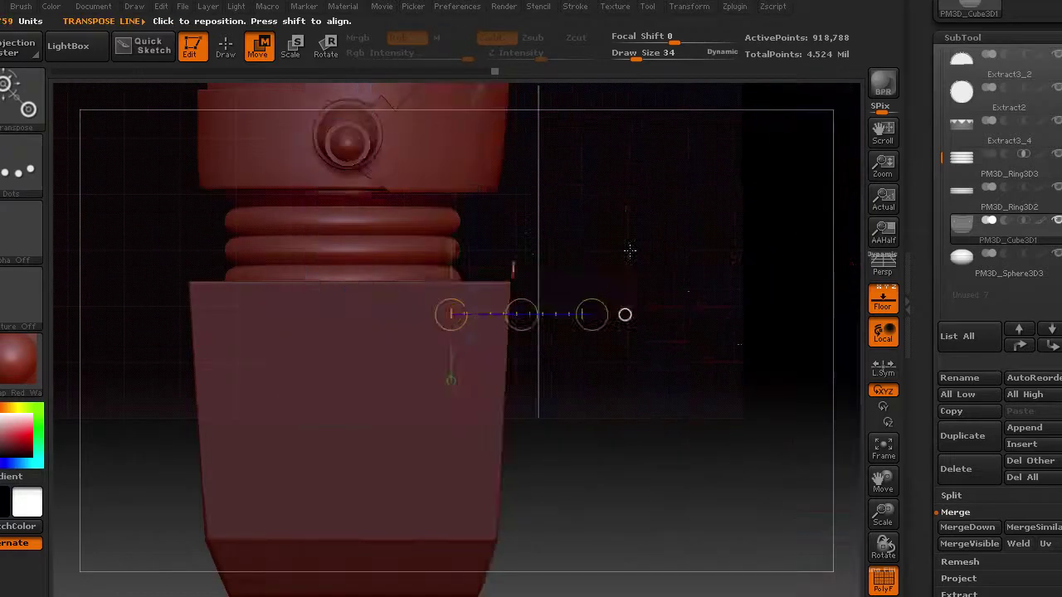
mouse_move(628, 249)
left_mouse_down("alt")
mouse_move(654, 300)
mouse_move(635, 249)
mouse_move(628, 352)
left_mouse_up("alt")
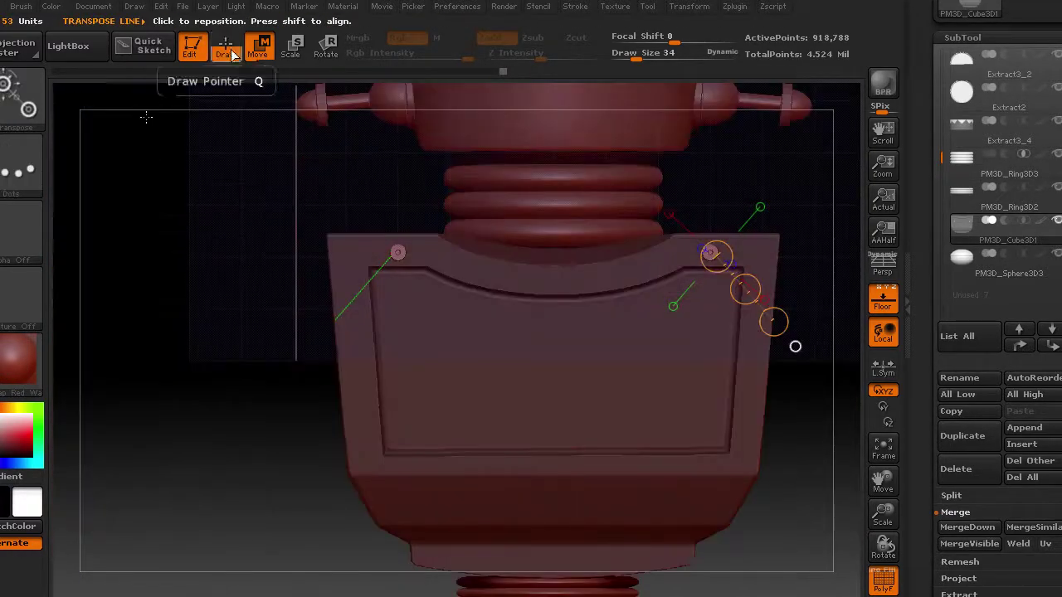
left_click(225, 47)
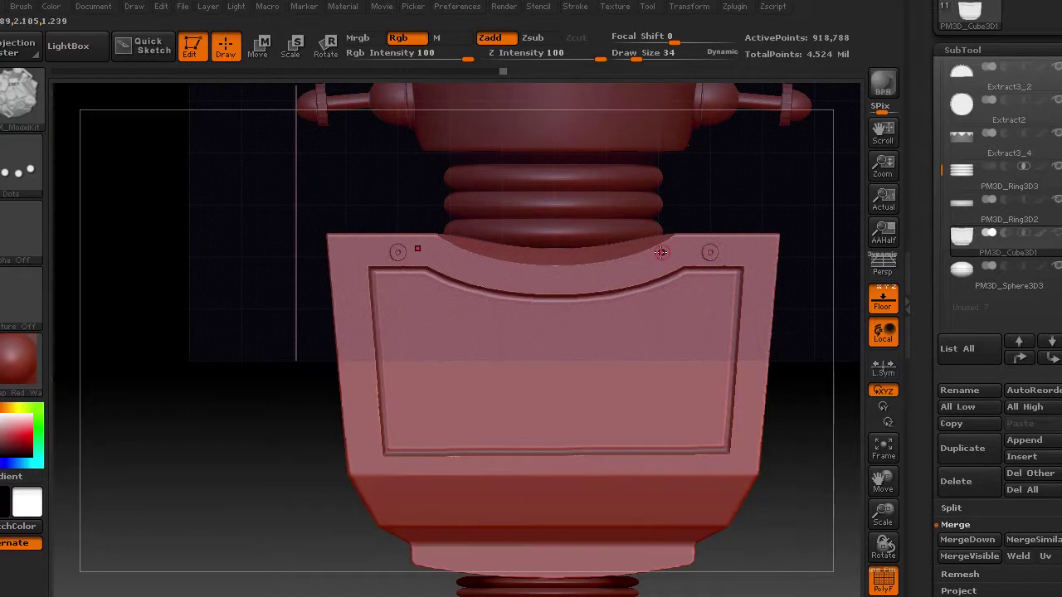
Mask three round circles across the panel and extract them as recessed discs.
key("ctrl")
left_click(451, 361)
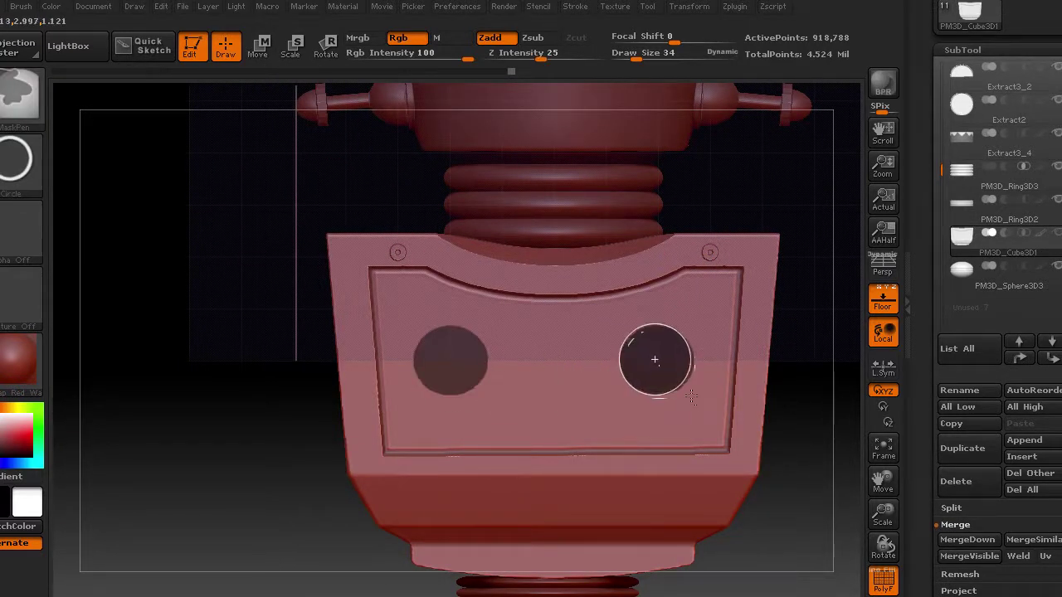
left_click(554, 360)
left_click_drag(789, 390, 811, 347)
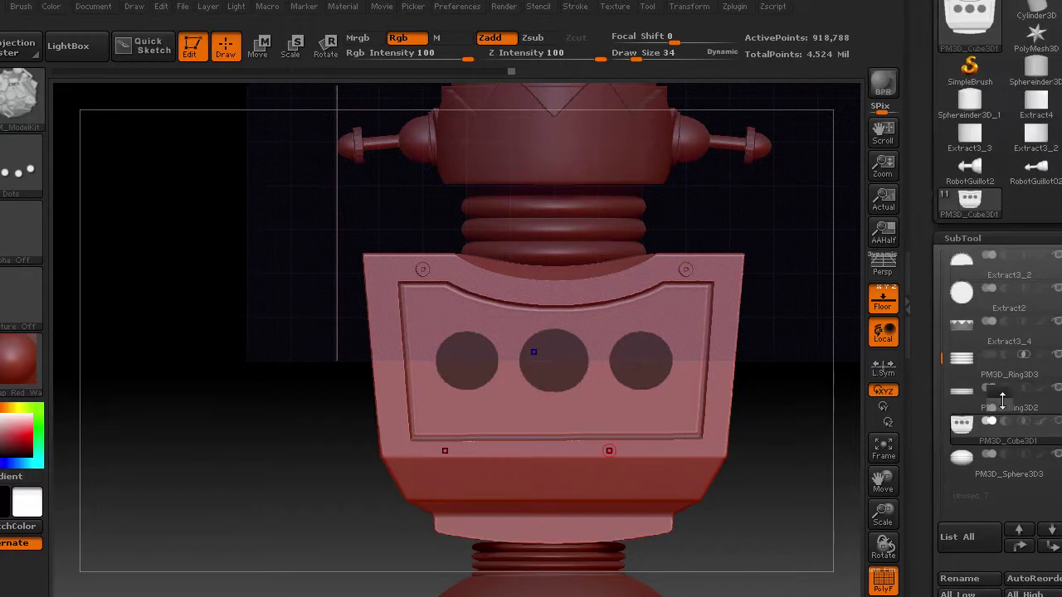
left_click(962, 304)
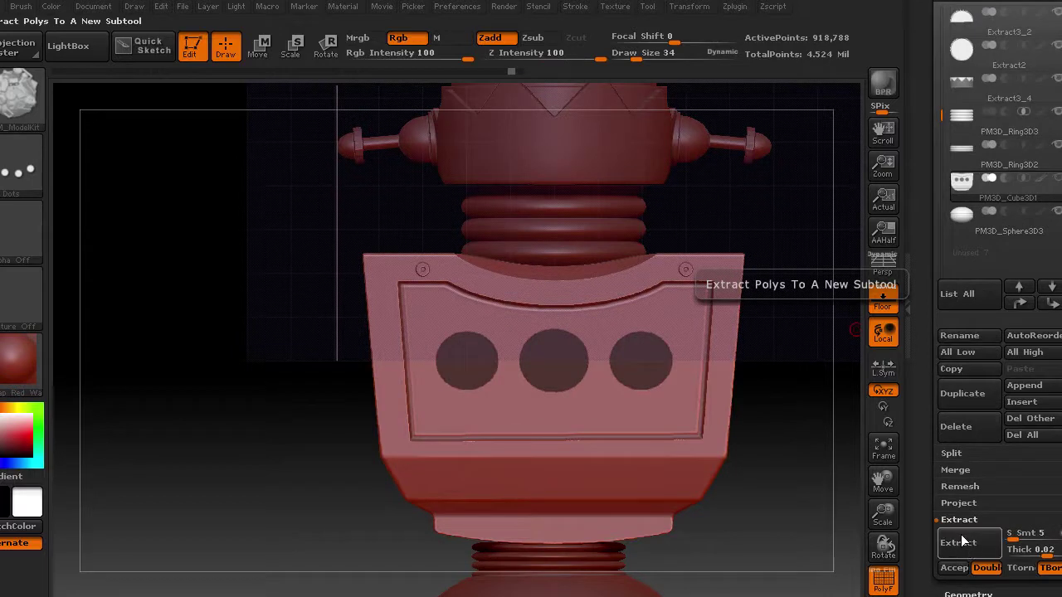
left_click(999, 116)
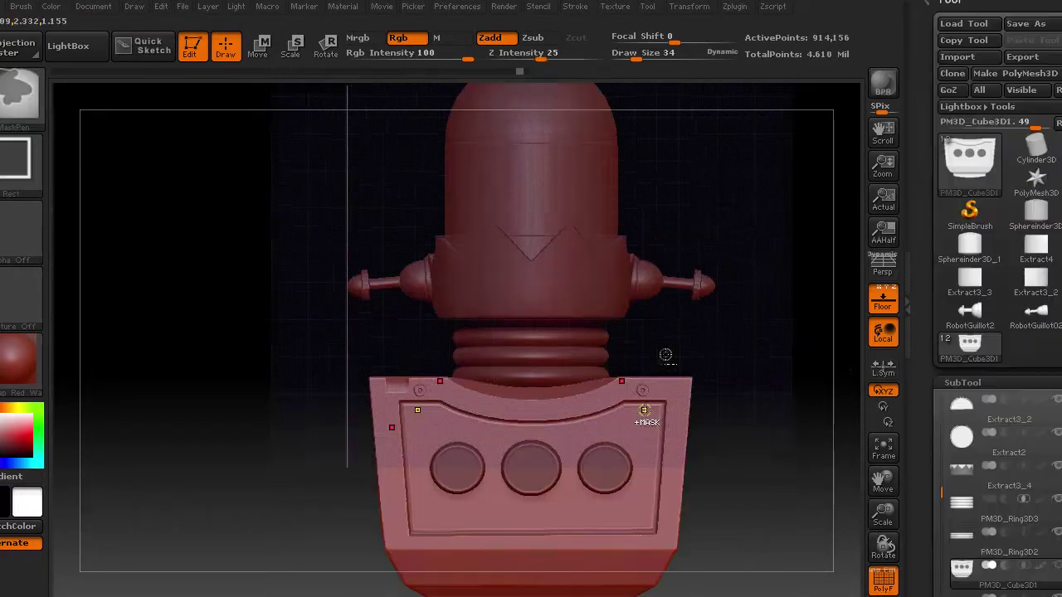
Cut small TrimRect notches into the chest panel's upper corner, lower-right edge and left edge.
left_click_drag(370, 322, 392, 386, "ctrl+shift")
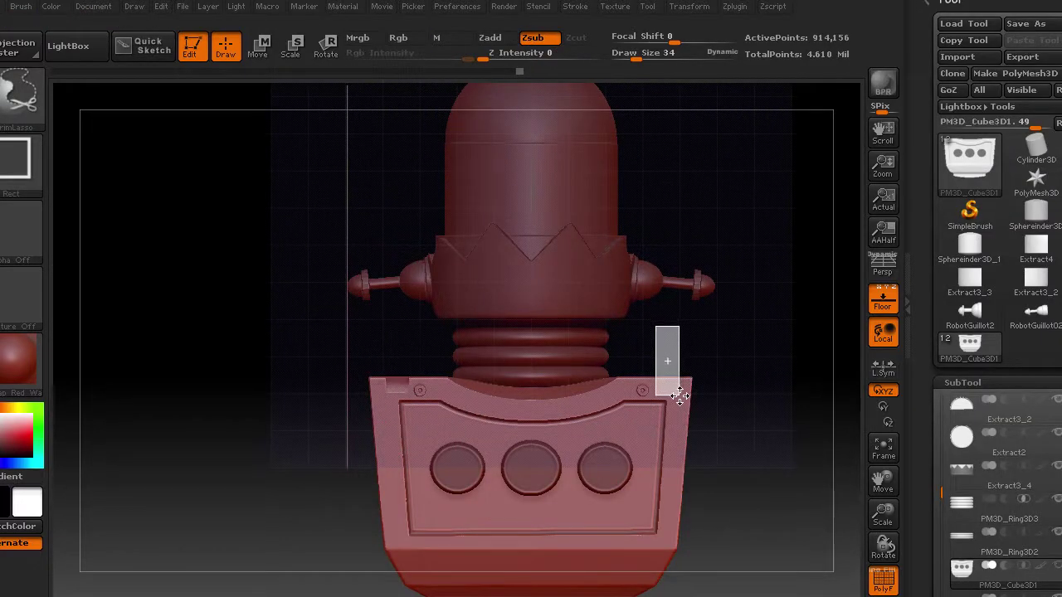
left_click_drag(389, 328, 409, 388, "ctrl+shift")
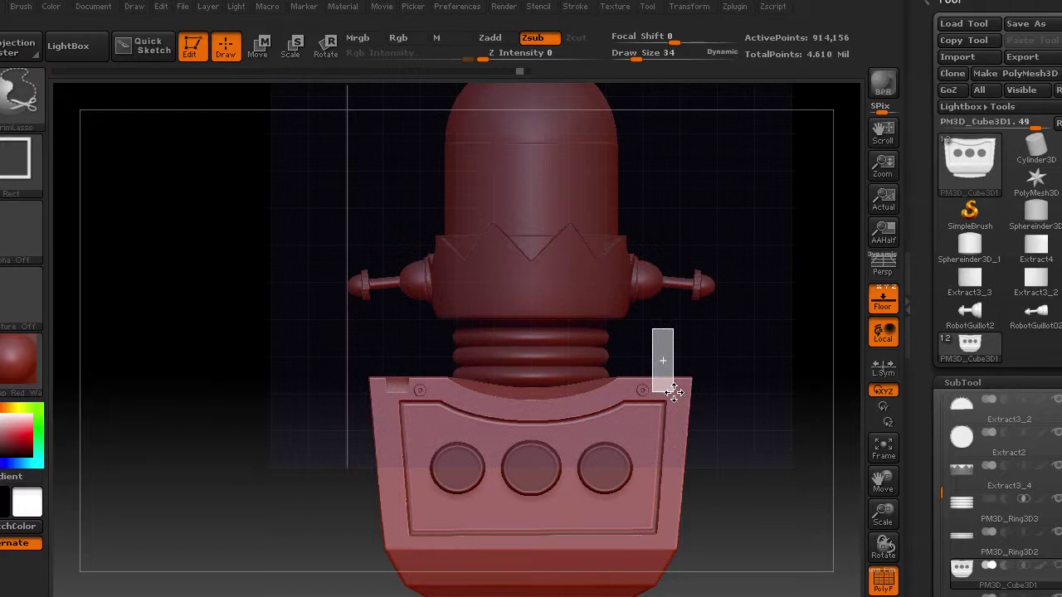
left_click_drag(673, 392, 674, 392, "ctrl+shift")
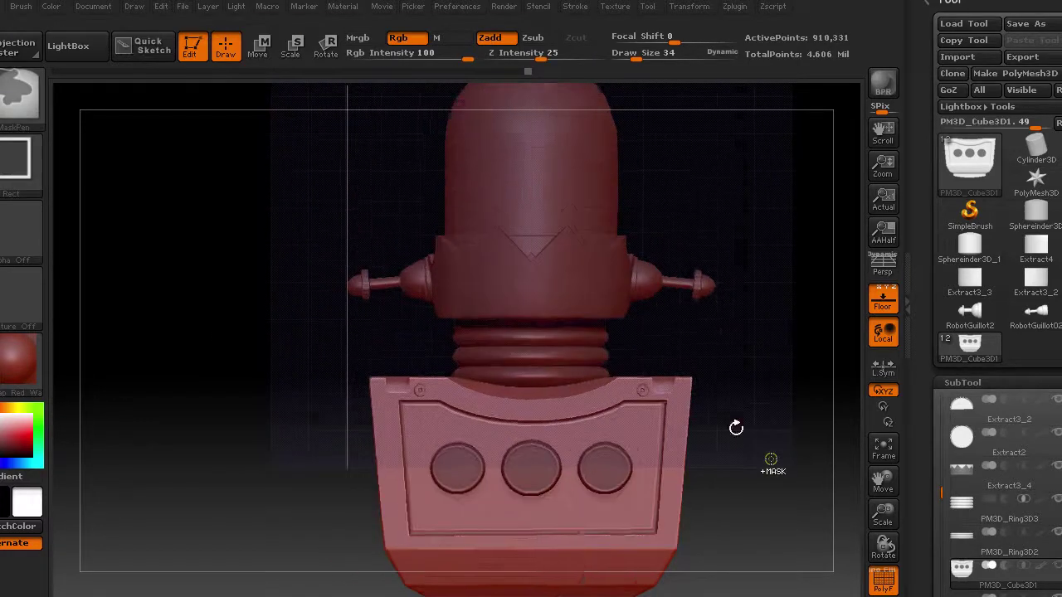
left_click_drag(757, 448, 697, 473, "ctrl+shift")
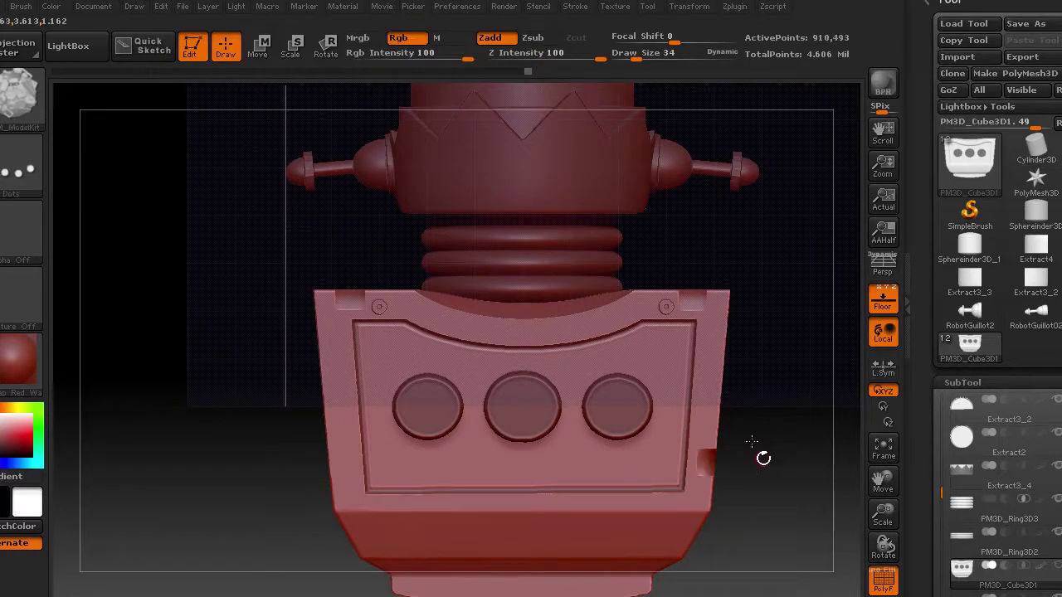
mouse_move(758, 451)
left_mouse_down()
mouse_move(787, 434)
mouse_move(699, 475)
left_mouse_up()
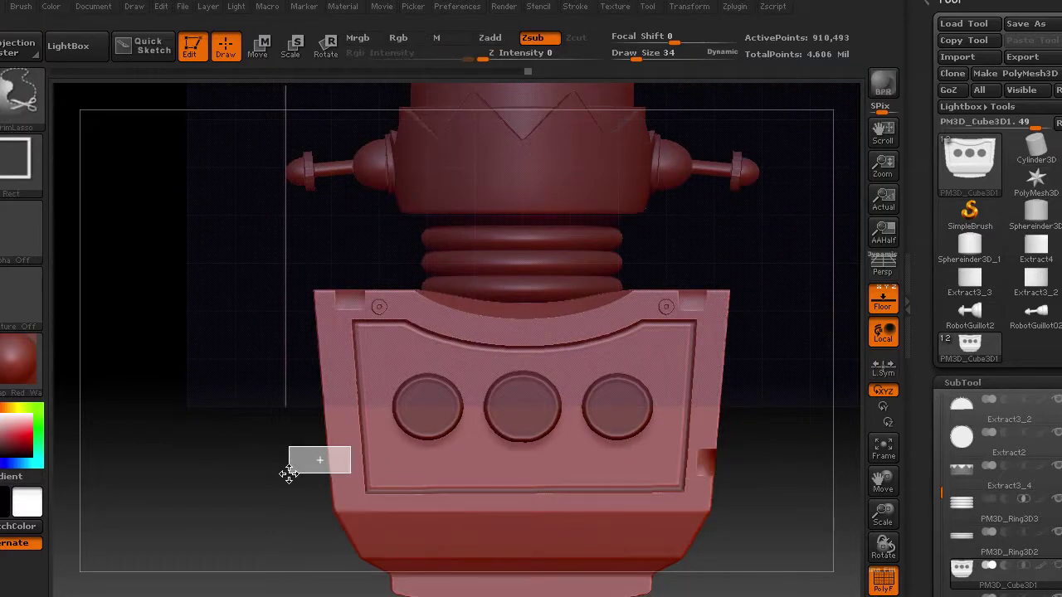
left_click_drag(288, 475, 288, 475, "ctrl+shift")
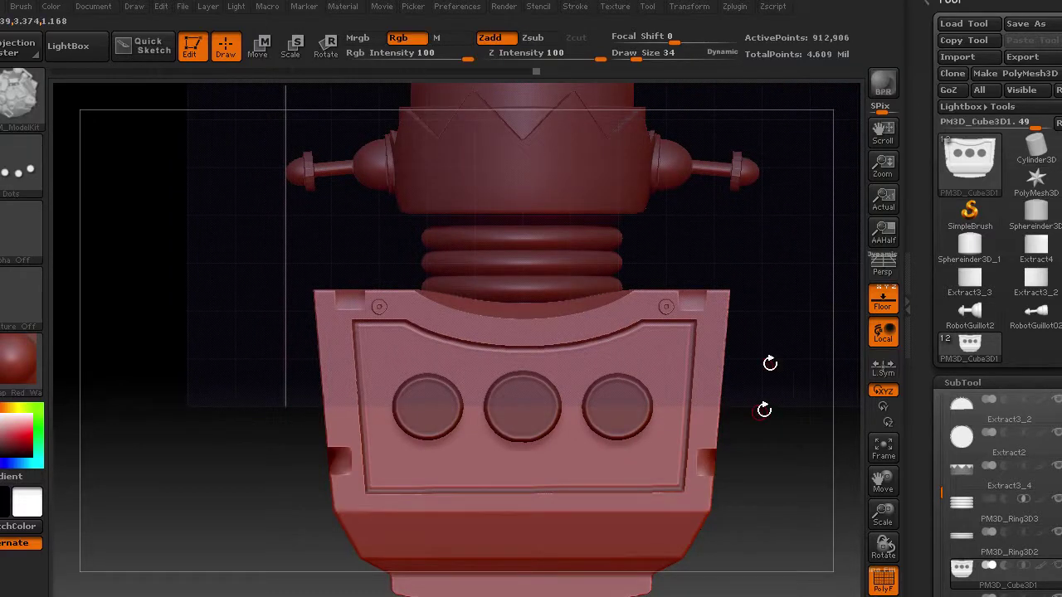
left_click_drag(764, 410, 399, 461)
Make the three round chest buttons (Extract9) the active, soloed subtool.
key("w")
mouse_move(702, 486)
left_mouse_down()
mouse_move(487, 532)
mouse_move(735, 398)
left_mouse_up()
mouse_move(802, 373)
left_mouse_down()
mouse_move(701, 271)
mouse_move(777, 327)
mouse_move(669, 344)
left_mouse_up()
left_click(732, 448, "alt")
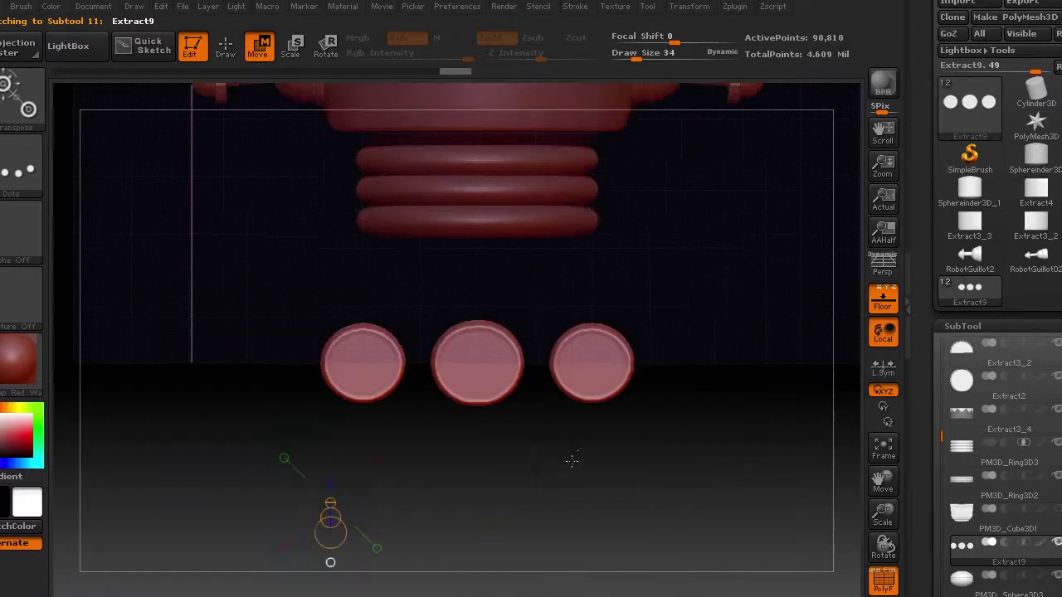
Stamp a radial alpha onto the chest buttons, set Inflate to about -11, and turn Solo off.
left_click_drag(483, 368, 518, 401)
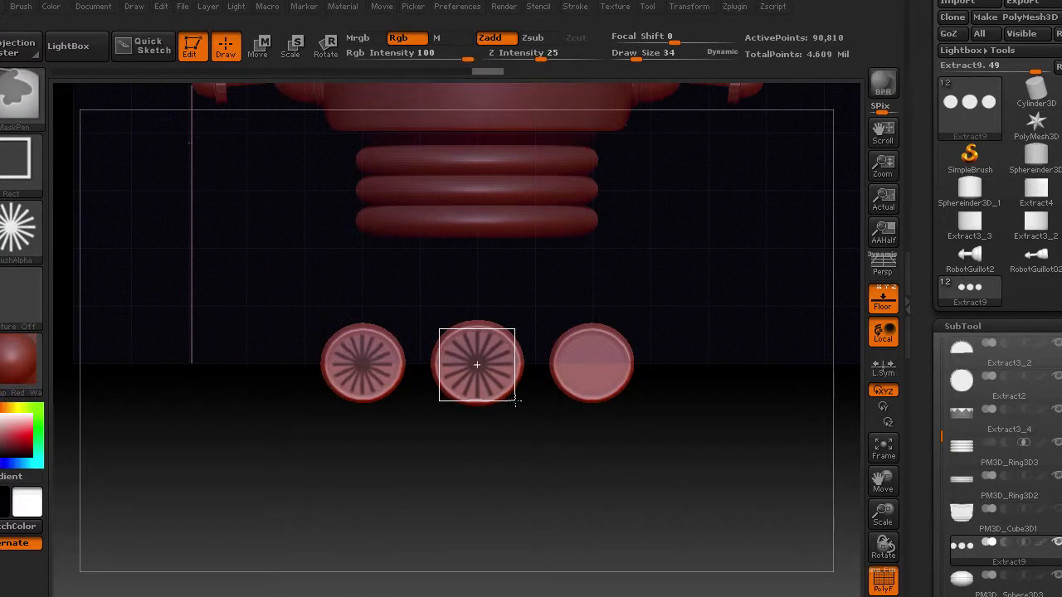
left_click_drag(593, 362, 629, 397)
scroll(1001, 310, "down", 5)
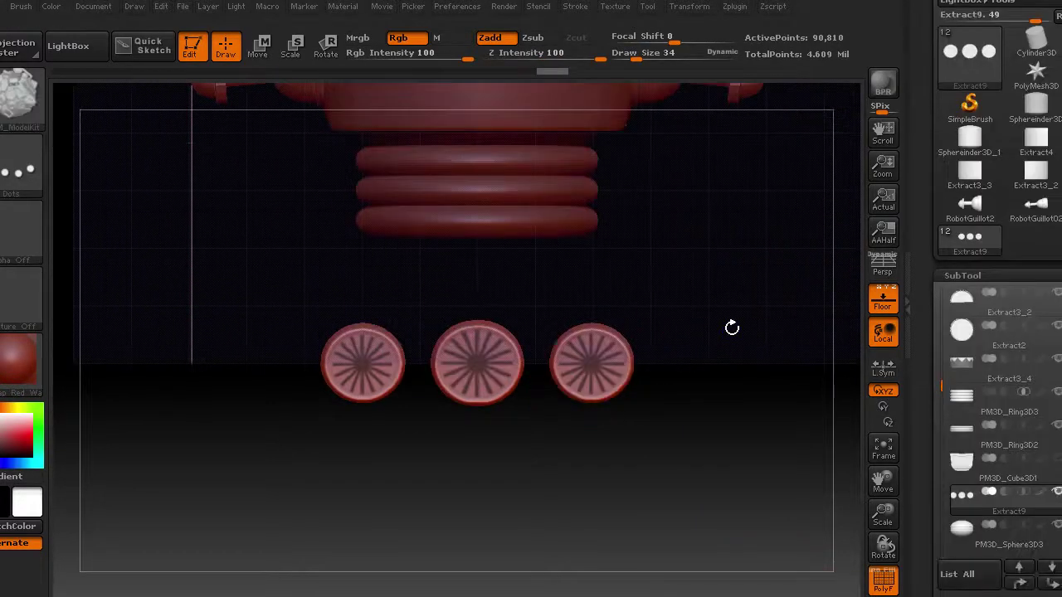
scroll(1001, 310, "down", 5)
scroll(1001, 309, "down", 10)
left_click_drag(1006, 420, 994, 425)
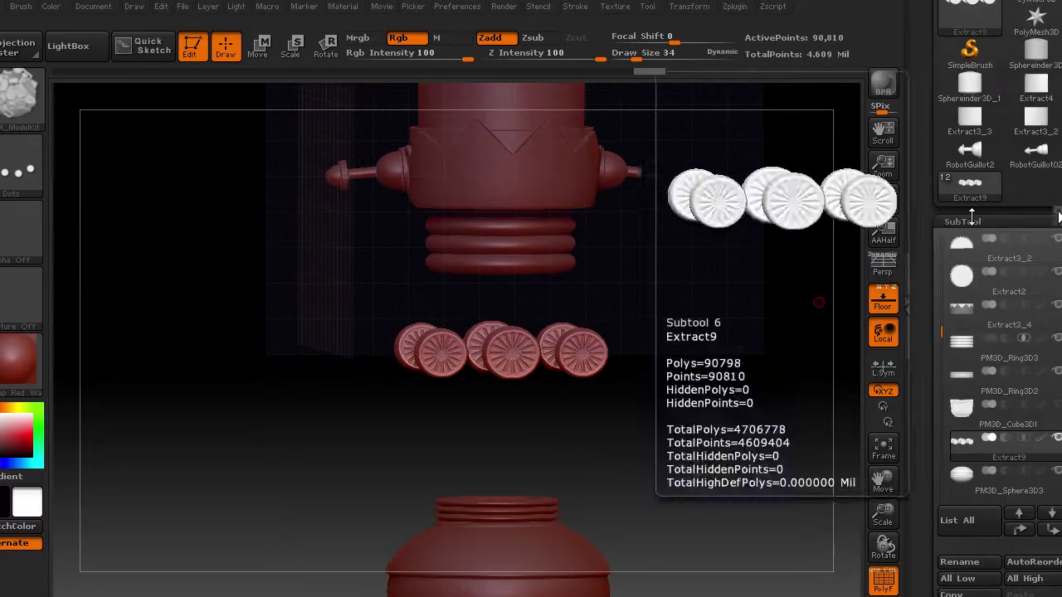
left_click(628, 292, "alt")
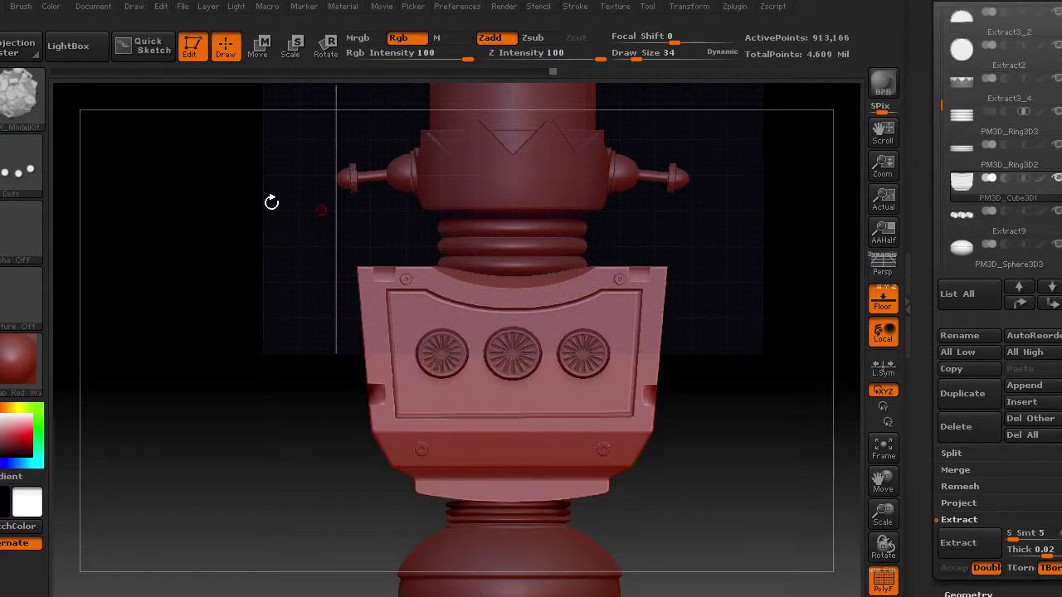
Deflate the selected torso cube with Inflate -22 and a little Polish.
scroll(1001, 332, "down", 10)
left_click(1007, 348)
left_click_drag(996, 404, 971, 404)
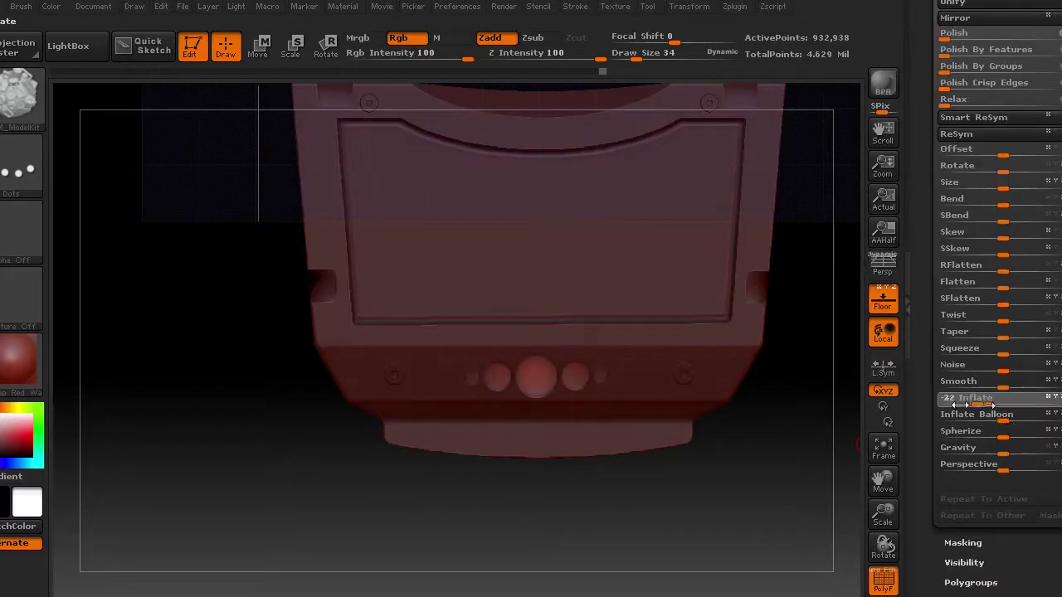
left_click_drag(950, 33, 958, 39)
Turn the masked area into its own polygroup with Group Masked.
scroll(1046, 400, "down", 5)
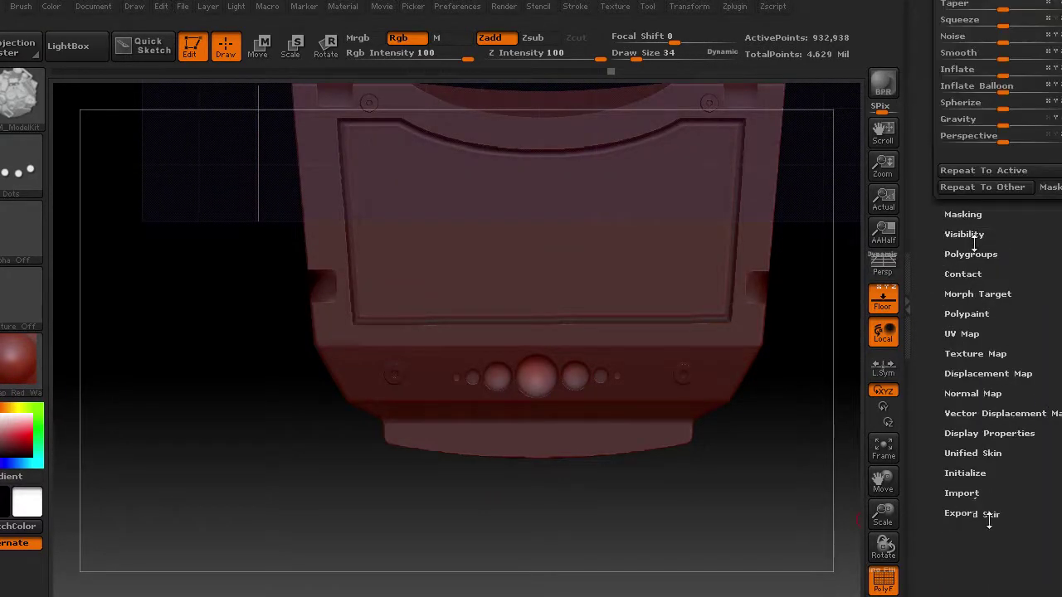
left_click(962, 214)
left_click(970, 557)
left_click(998, 354)
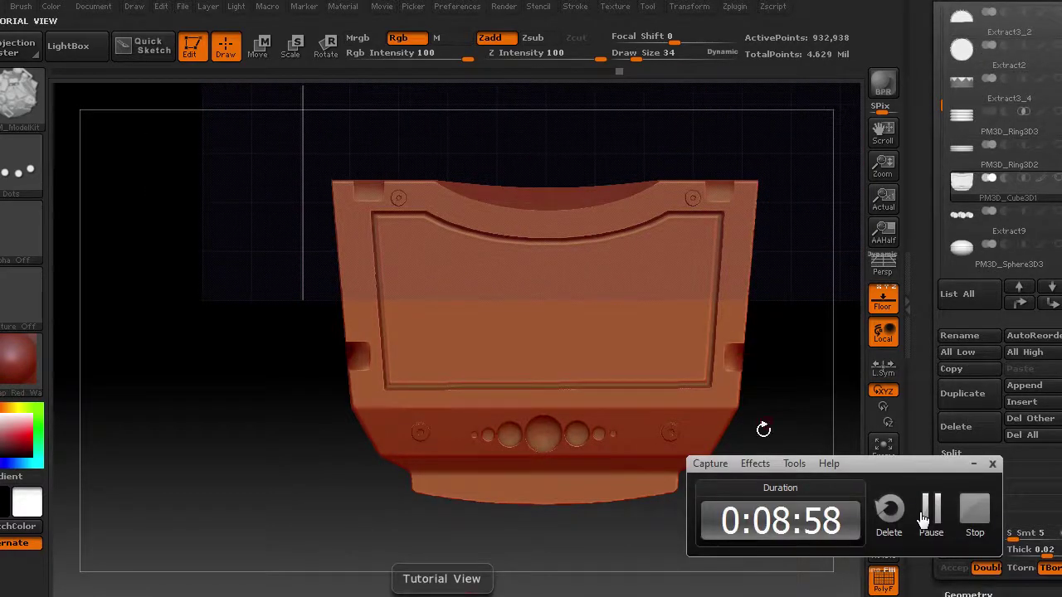
mouse_move(956, 186)
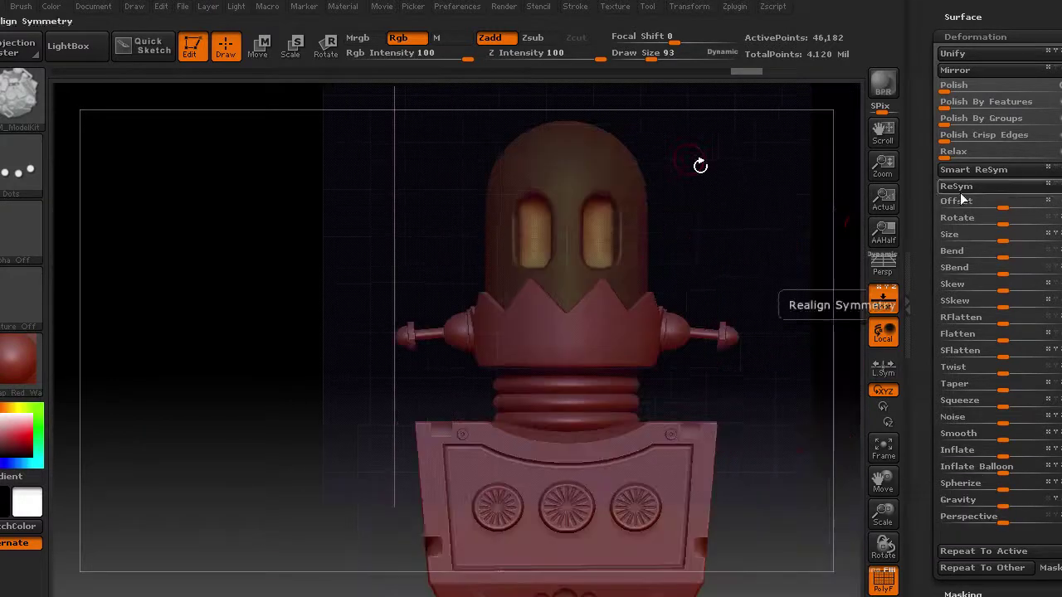
Give the masked head eye sockets their own polygroup using Group Masked Clear Mask.
left_click(974, 36)
left_click(971, 235)
left_click(987, 501)
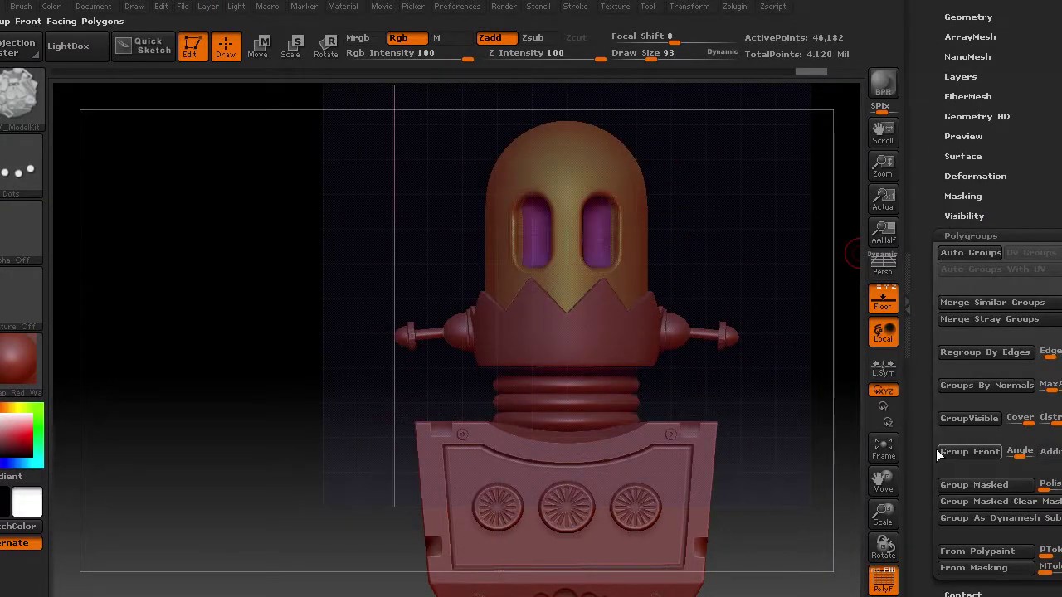
right_click_drag(772, 284, 600, 318, "ctrl")
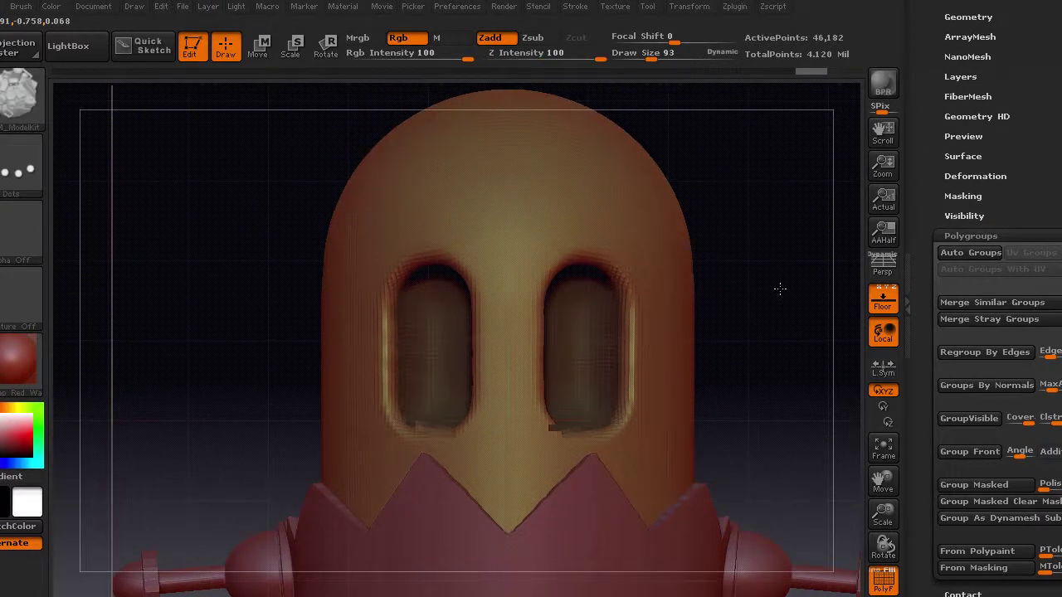
left_click_drag(780, 289, 554, 300)
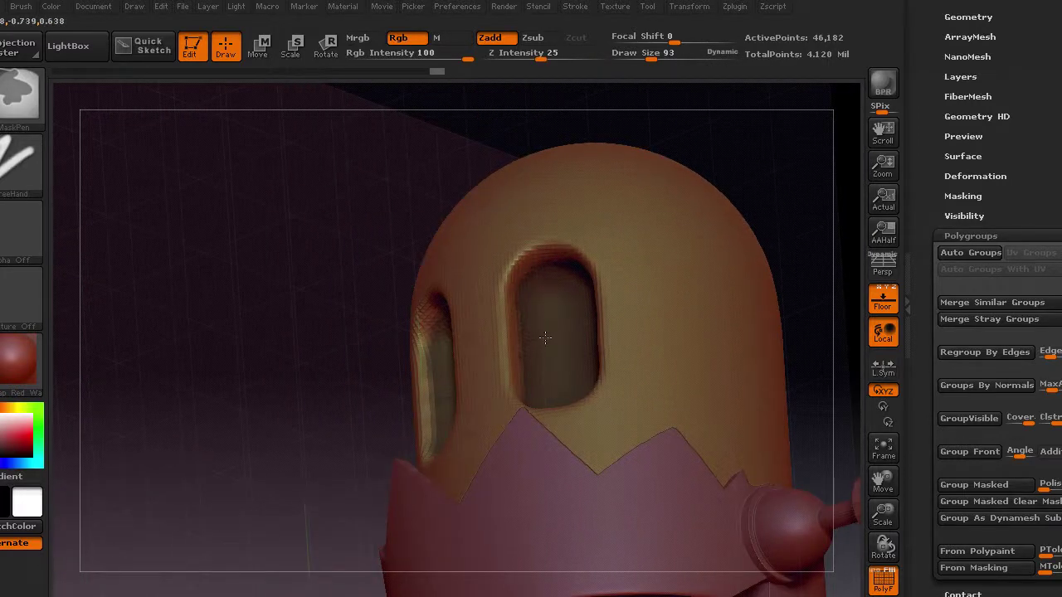
left_click_drag(788, 218, 343, 279)
left_click(1004, 500)
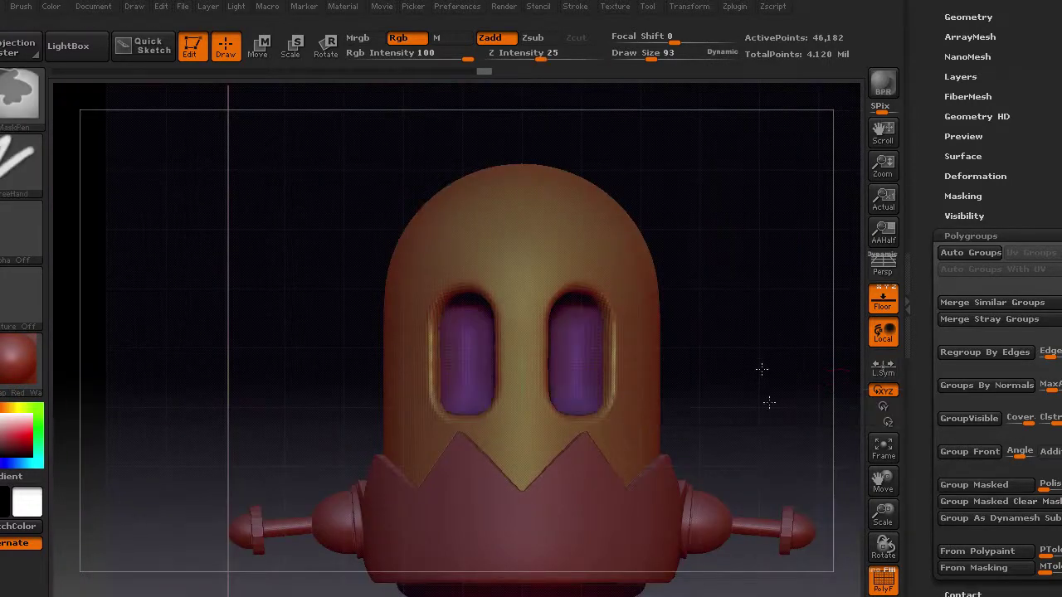
right_click_drag(490, 311, 564, 219, "ctrl")
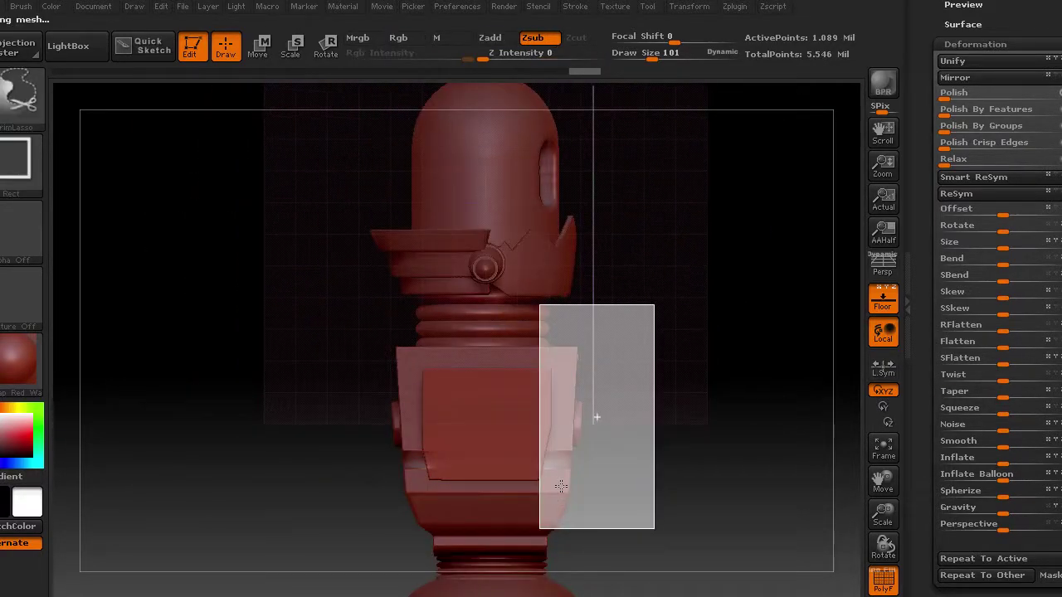
Slice the torso side flaps with ClipRect on the right, left, bottom and across.
left_click_drag(315, 303, 430, 541)
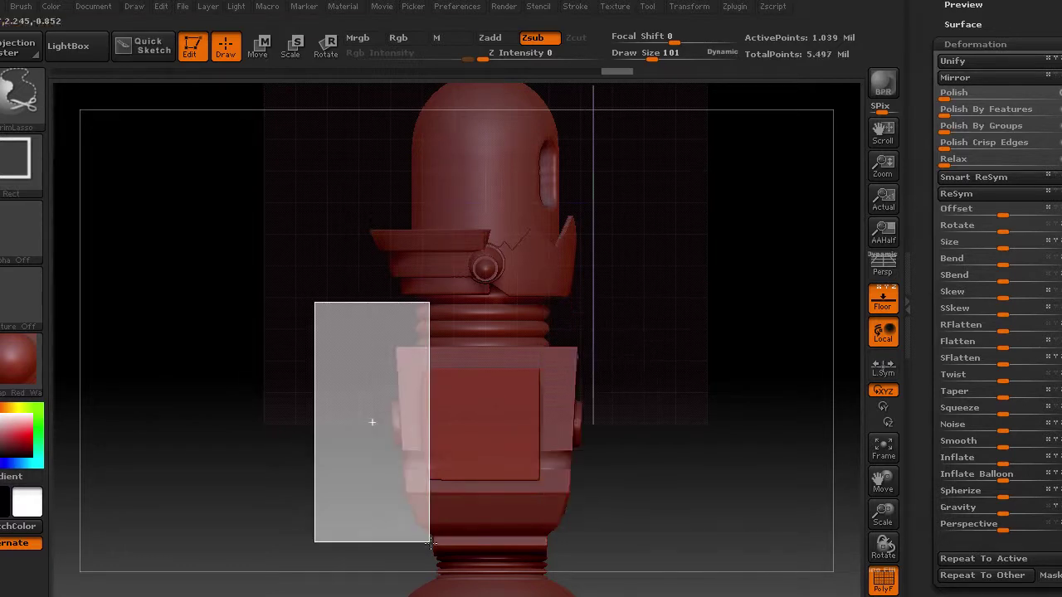
left_click_drag(285, 479, 664, 535, "ctrl+shift")
left_click_drag(714, 303, 686, 287)
left_click_drag(140, 307, 677, 365, "ctrl+shift")
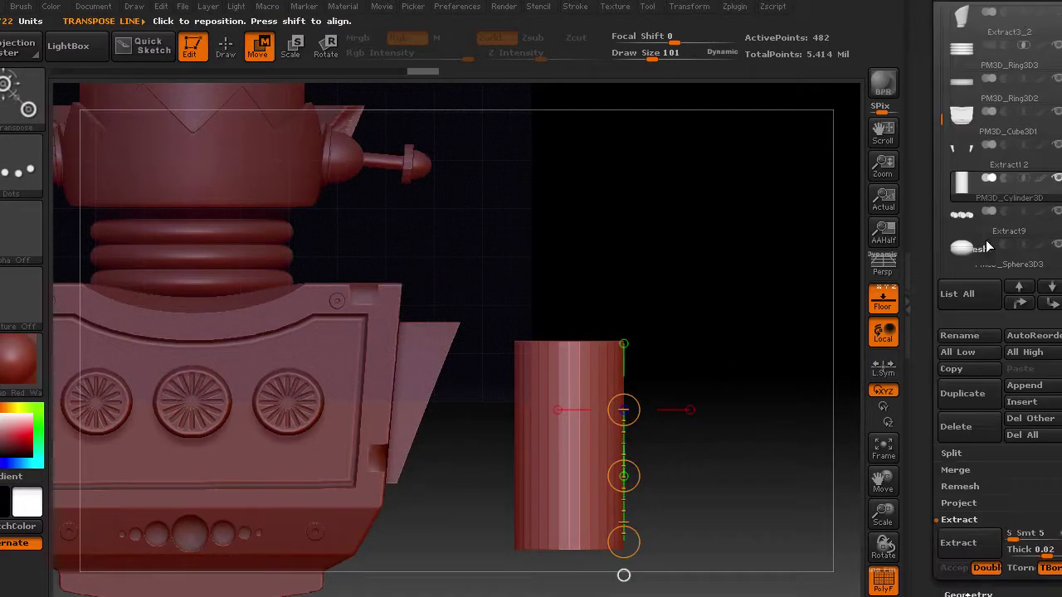
Subdivide the new cylinder and delete its lower subdivision levels.
left_click(968, 141)
left_click(954, 72)
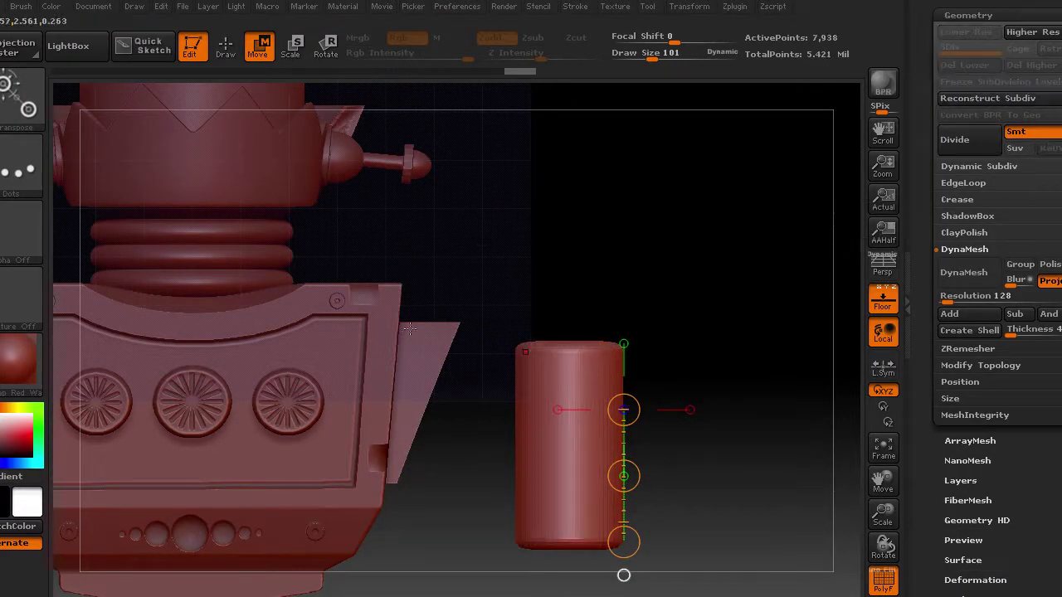
key("q")
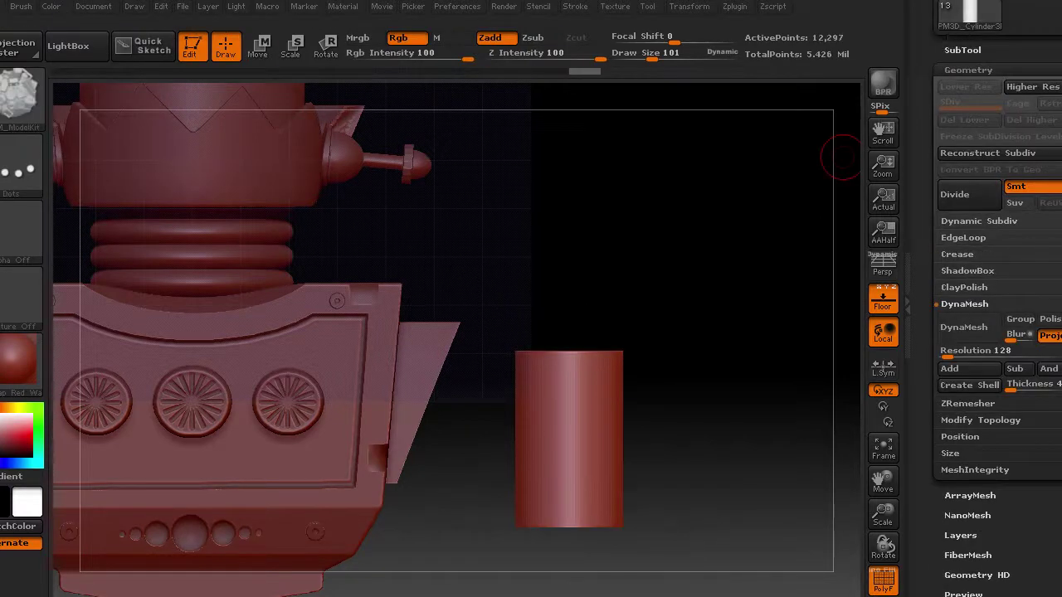
scroll(1005, 387, "up", 6)
left_click_drag(655, 313, 655, 168, "alt")
Mask the cylinder's base, narrow its lower part and inflate a bulging rim.
left_click_drag(471, 331, 624, 377, "ctrl")
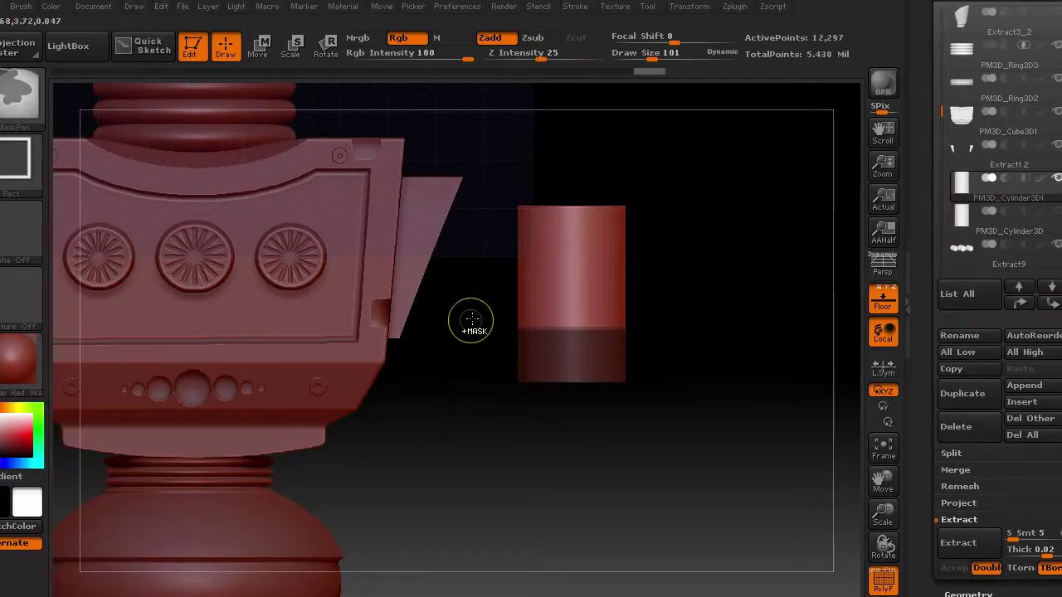
scroll(995, 415, "down", 3)
left_click(954, 564)
left_click_drag(1003, 465, 970, 465)
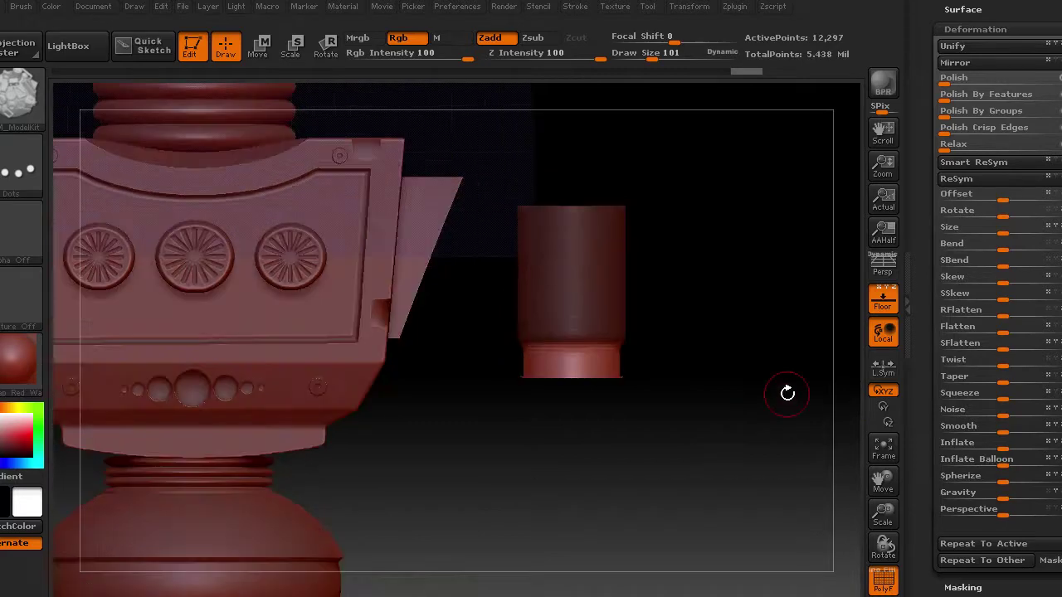
left_click_drag(481, 406, 711, 367, "ctrl")
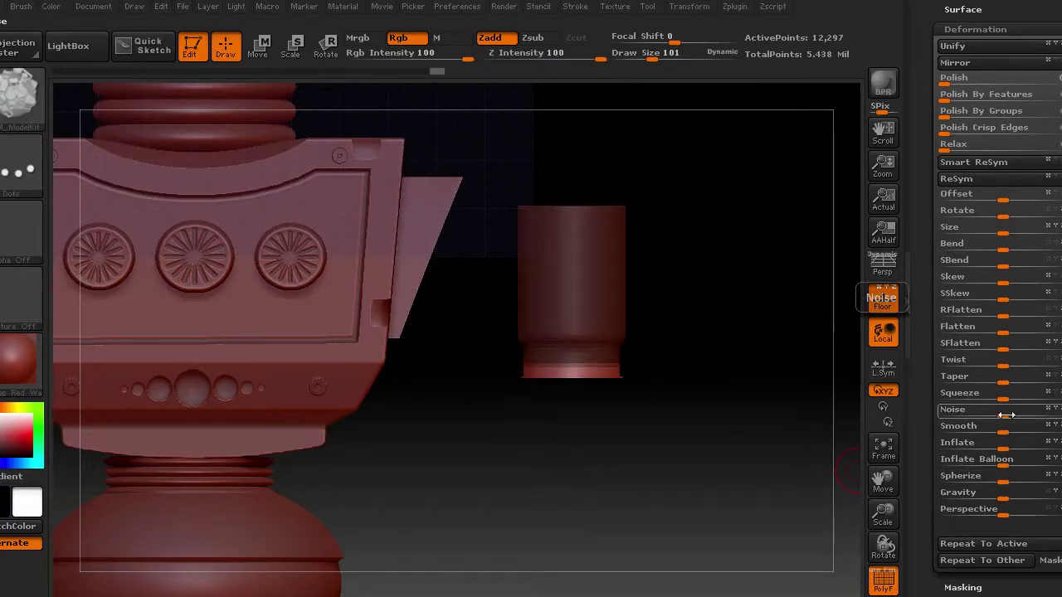
left_click_drag(1003, 443, 1024, 442)
left_click_drag(700, 365, 723, 290)
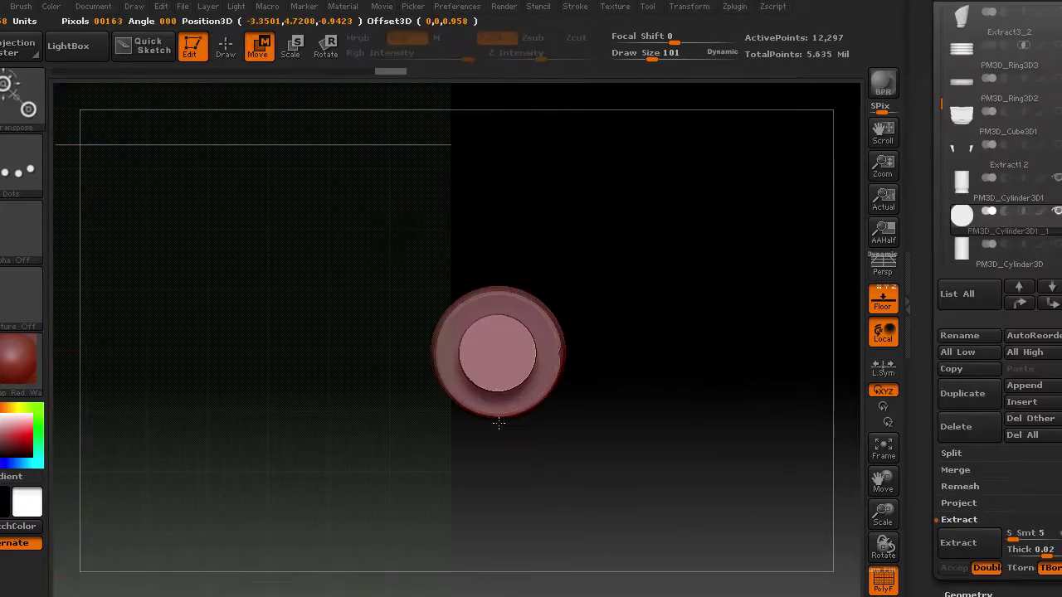
left_click_drag(626, 369, 505, 472, "shift")
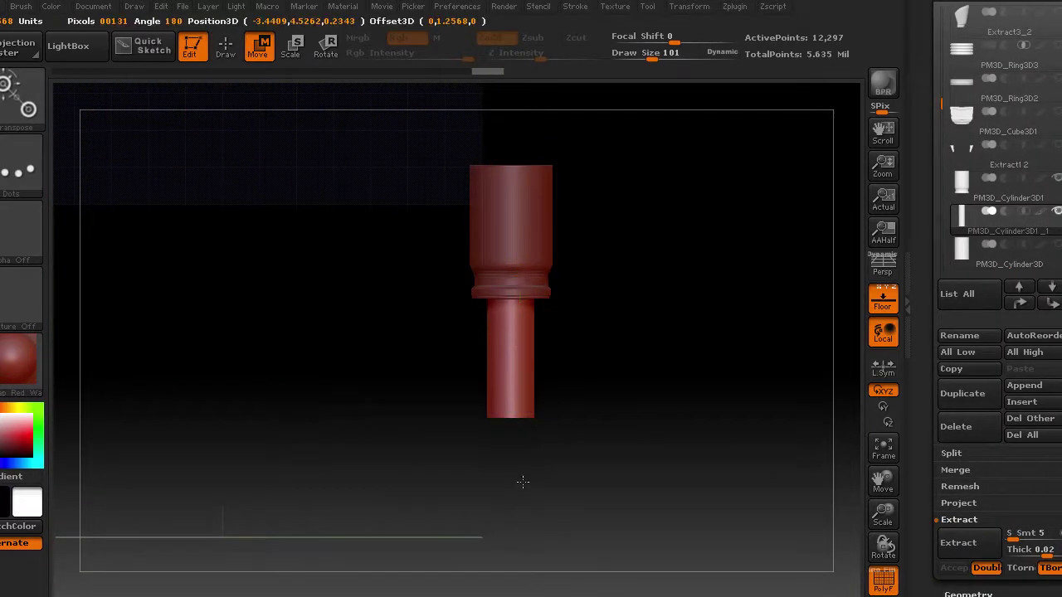
Duplicate and stretch narrower and wide cylinder pieces down the arm.
left_click_drag(516, 349, 705, 250, "shift")
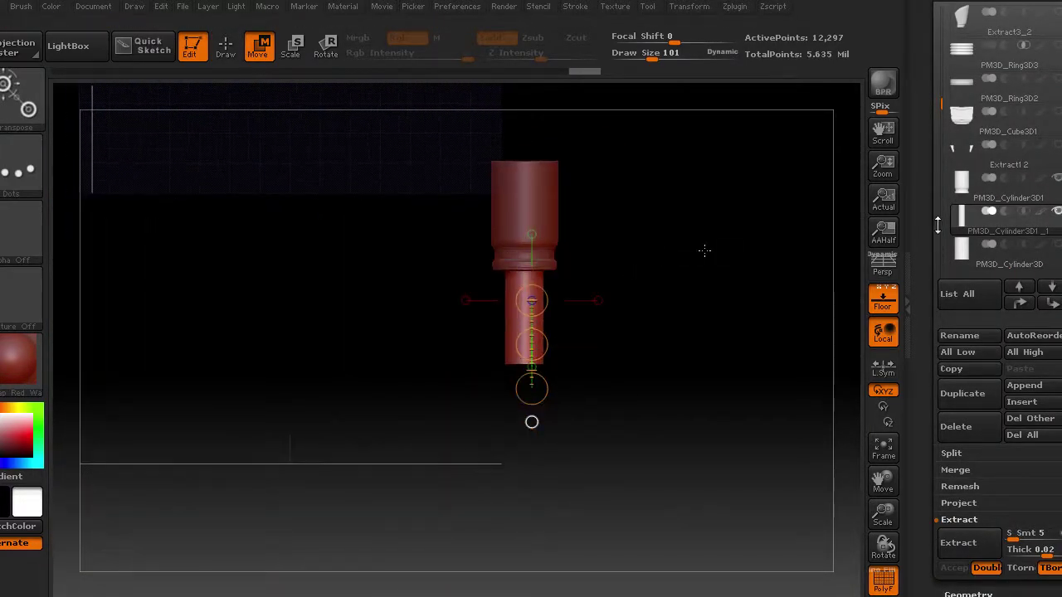
left_click(969, 402)
left_click_drag(604, 301, 644, 315)
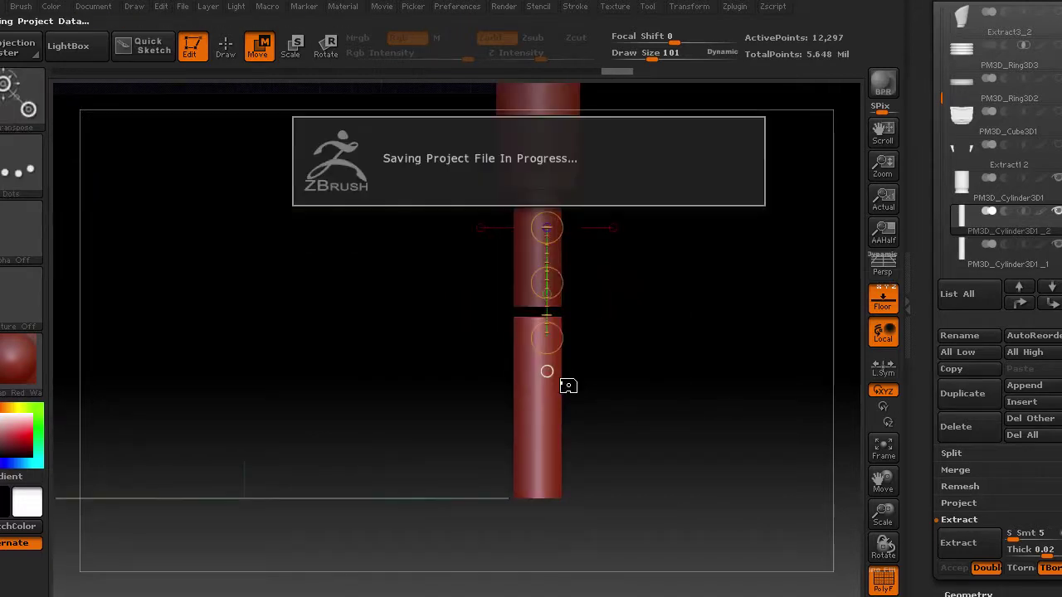
left_click(546, 122, "alt")
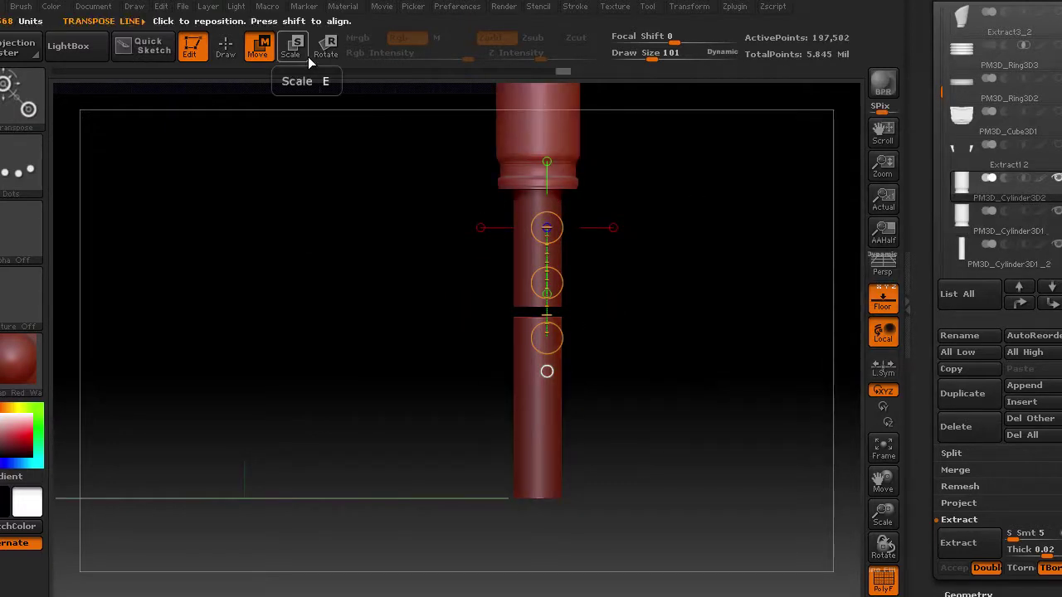
left_click_drag(545, 282, 545, 460, "ctrl")
Trim the middle arm piece and mirror the arm pieces across X with SubTool Master.
left_click_drag(426, 222, 681, 332, "ctrl+shift")
left_click(710, 5)
left_click(842, 304)
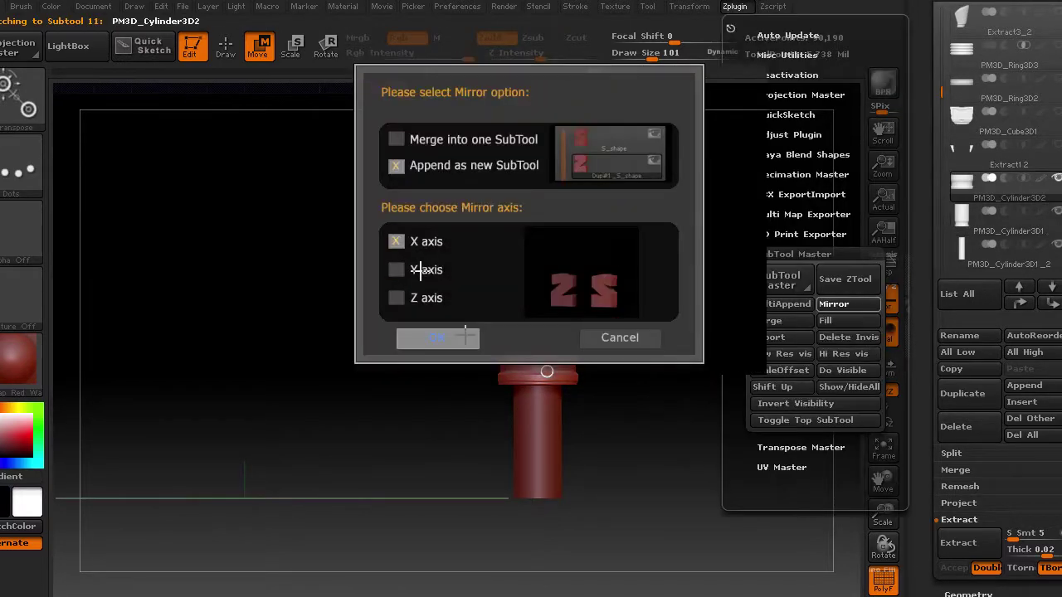
left_click(434, 337)
key("w")
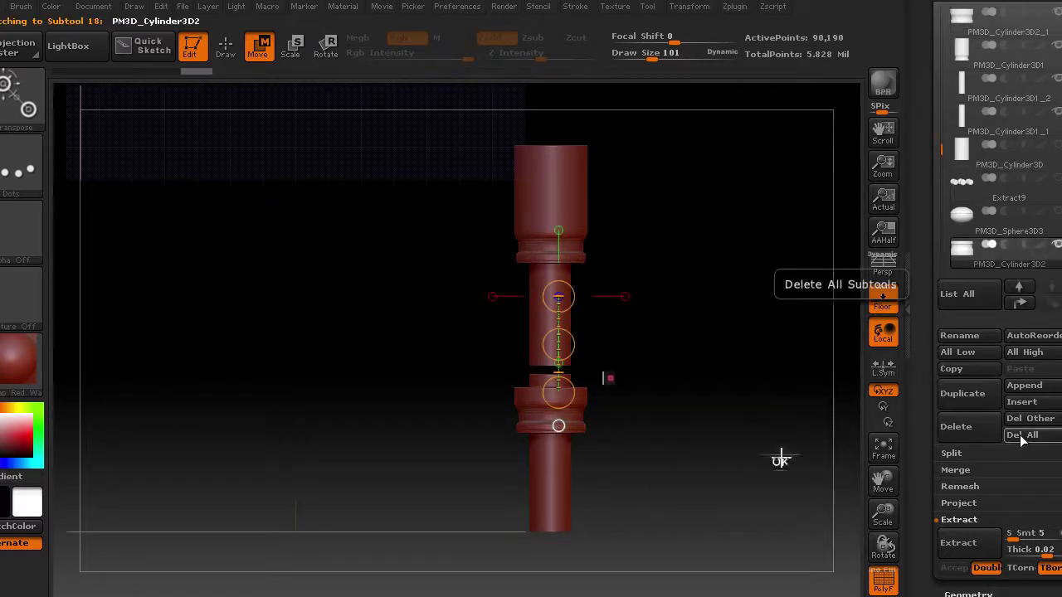
Mirror the ring section and move the flipped copy up against the arm column.
left_click(735, 6)
left_click(843, 303)
left_click(436, 337)
key("w")
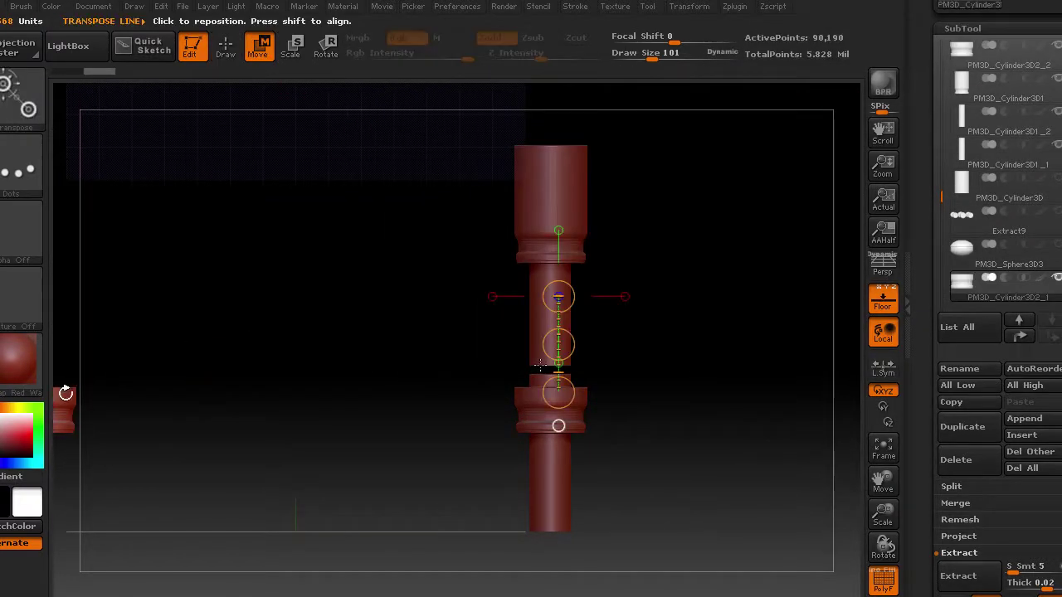
left_click_drag(111, 434, 111, 399)
left_click_drag(484, 218, 508, 251)
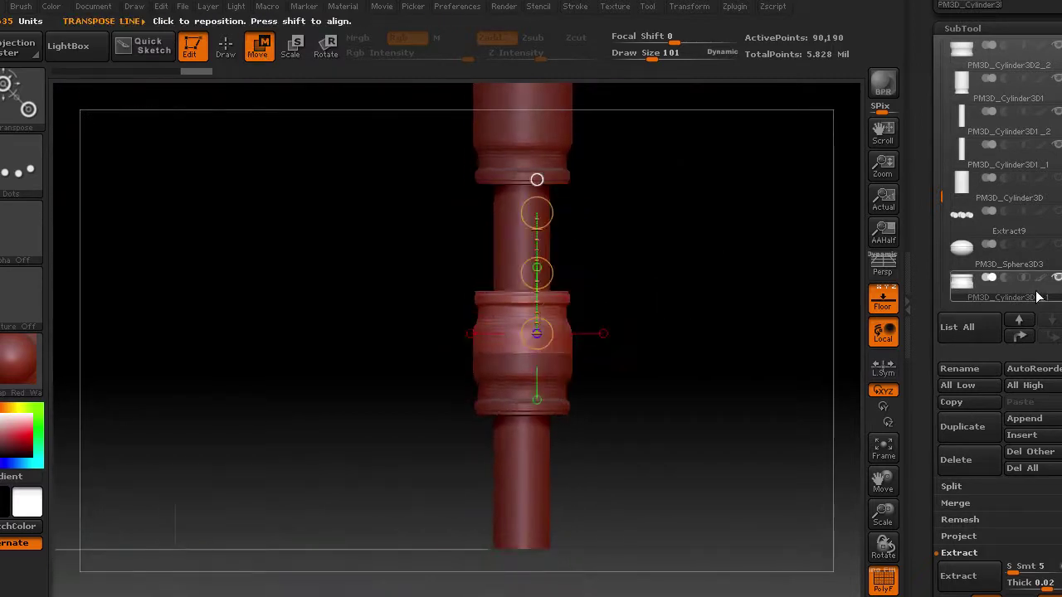
left_click(1019, 320)
left_click_drag(702, 171, 689, 232, "alt")
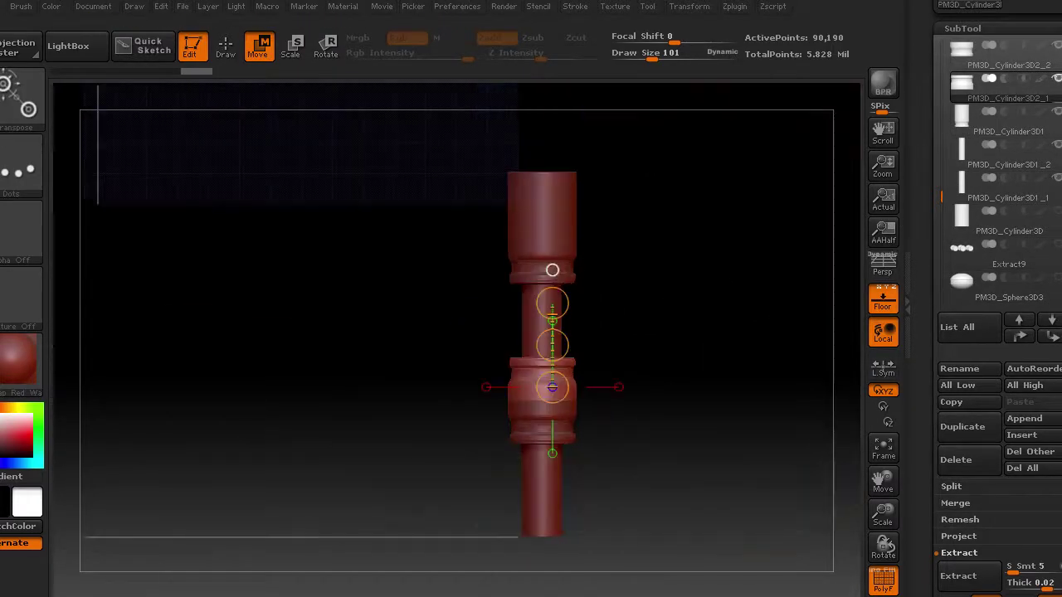
left_click(1051, 69)
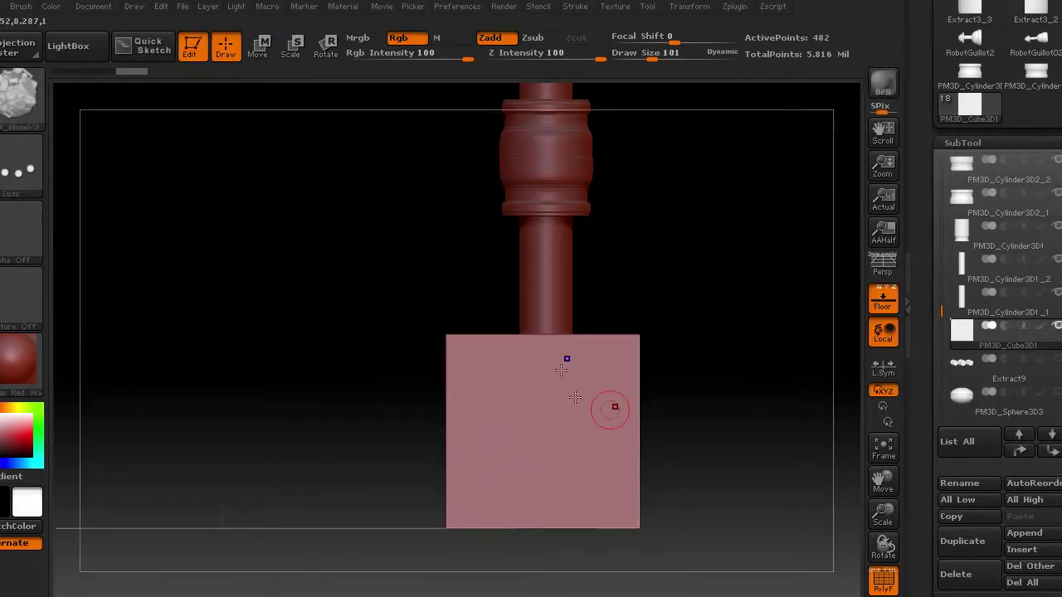
Shrink the cube into a palm and duplicate it into a smaller piece.
key("e")
left_click_drag(615, 407, 568, 362)
key("w")
left_click_drag(570, 416, 656, 365)
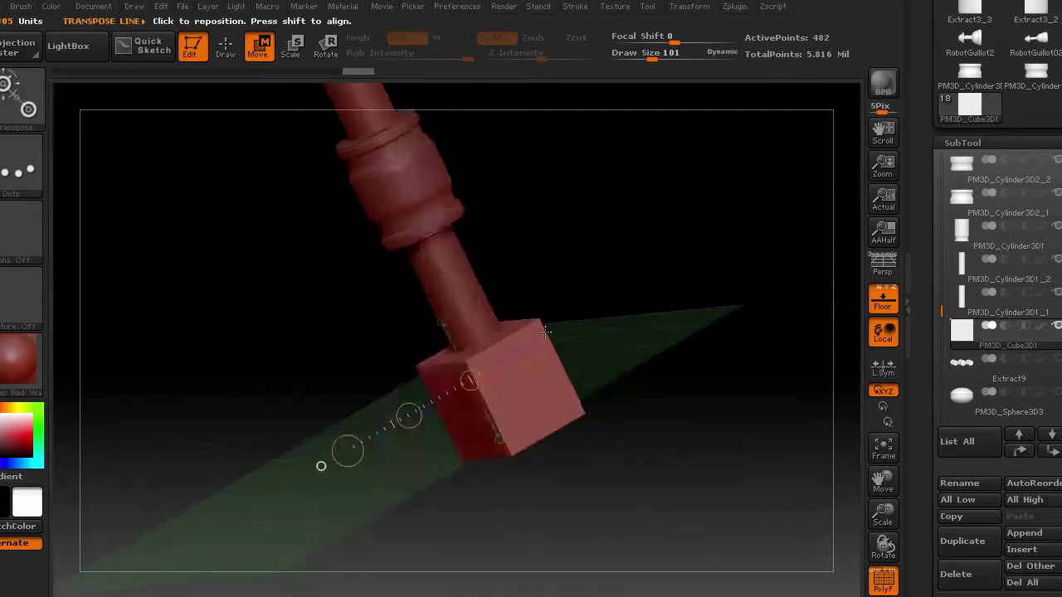
left_click(963, 541)
mouse_move(651, 277)
left_mouse_down()
mouse_move(683, 274)
mouse_move(650, 421)
mouse_move(631, 432)
mouse_move(686, 436)
mouse_move(657, 385)
left_mouse_up()
mouse_move(528, 340)
left_mouse_down()
mouse_move(528, 483)
mouse_move(534, 366)
mouse_move(493, 437)
mouse_move(214, 358)
mouse_move(379, 391)
mouse_move(597, 324)
mouse_move(278, 372)
mouse_move(332, 340)
mouse_move(635, 347)
mouse_move(258, 43)
left_mouse_up()
Copy, rotate and move small cubes into stacked finger segments below the palm.
key("r")
key("w")
key("r")
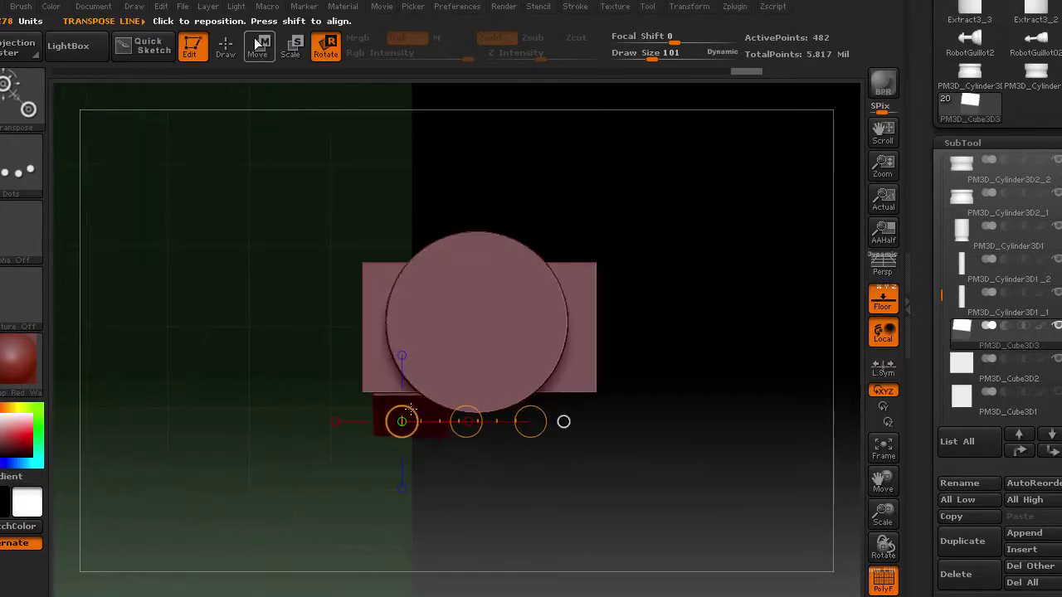
key("ctrl+z")
key("ctrl+z")
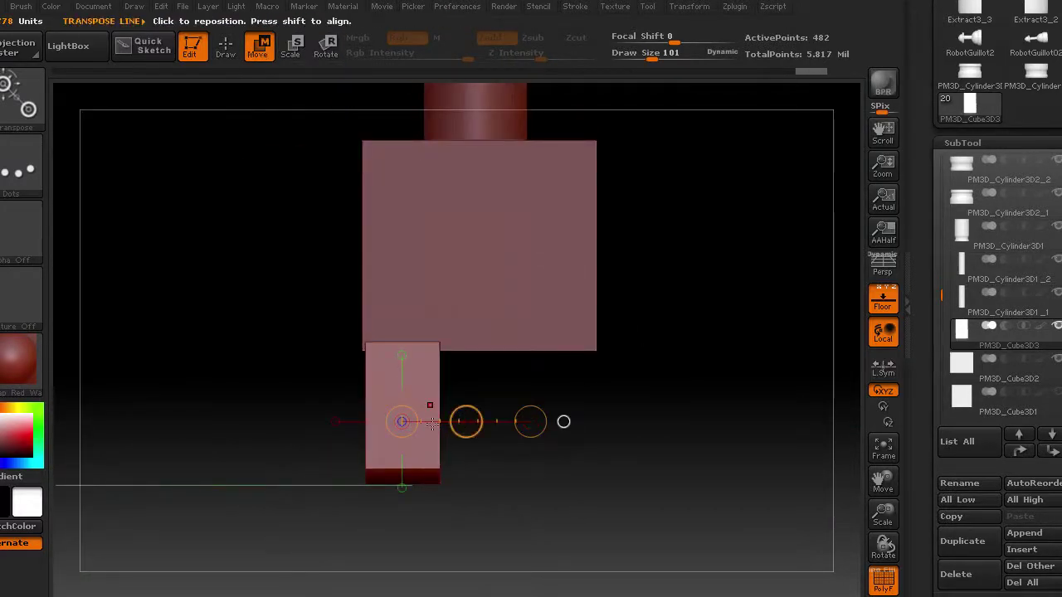
left_click_drag(541, 402, 547, 385)
key("r")
mouse_move(484, 405)
left_mouse_down("ctrl")
mouse_move(387, 370)
mouse_move(486, 436)
mouse_move(626, 268)
left_mouse_up("ctrl")
key("w")
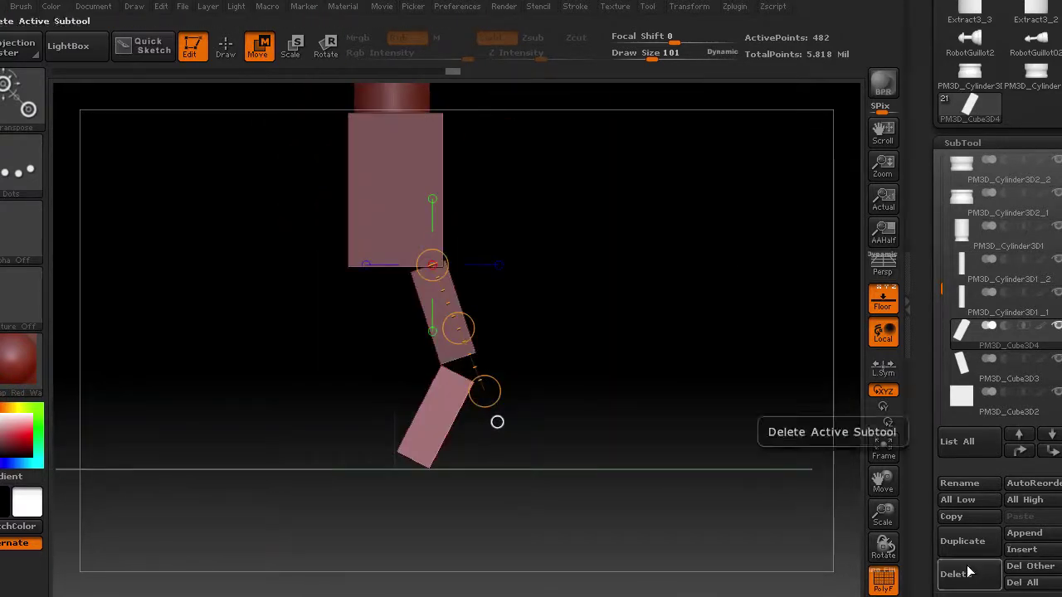
left_click_drag(409, 452, 404, 481, "ctrl")
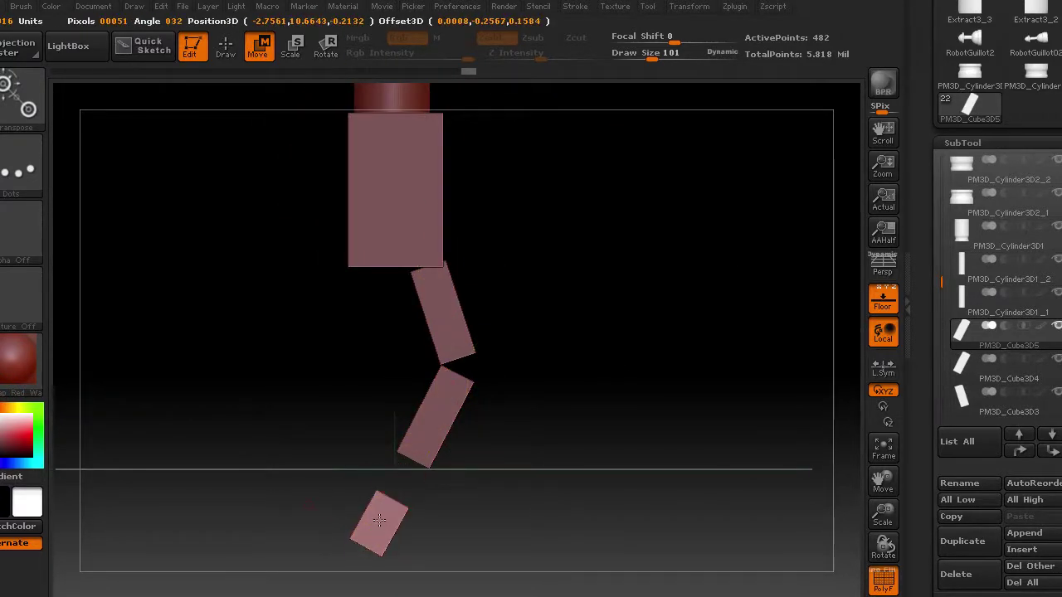
key("w")
left_click_drag(378, 545, 442, 391)
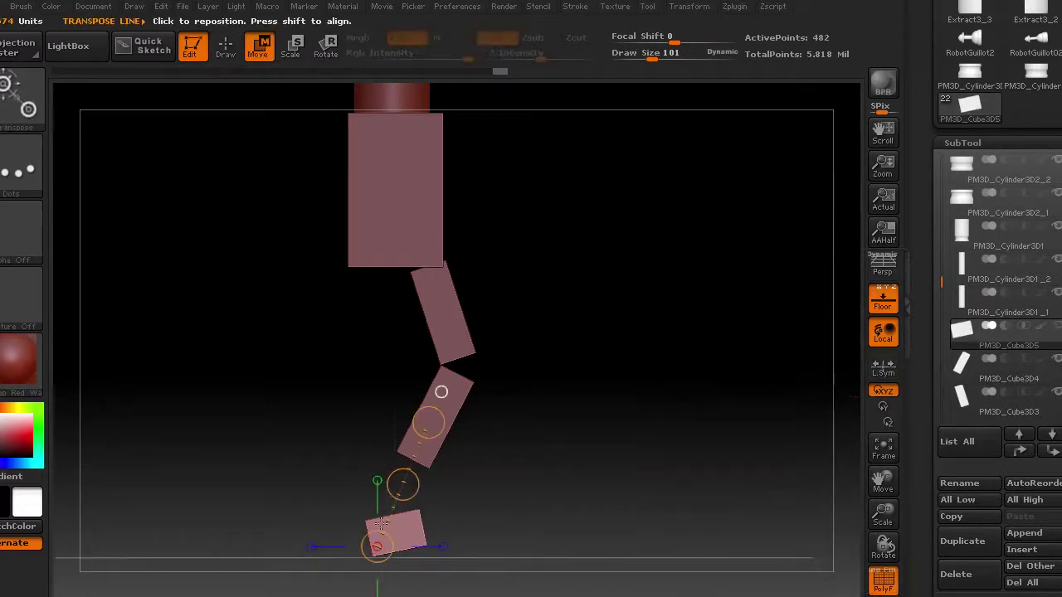
mouse_move(382, 429)
left_mouse_down()
mouse_move(678, 354)
mouse_move(595, 341)
left_mouse_up()
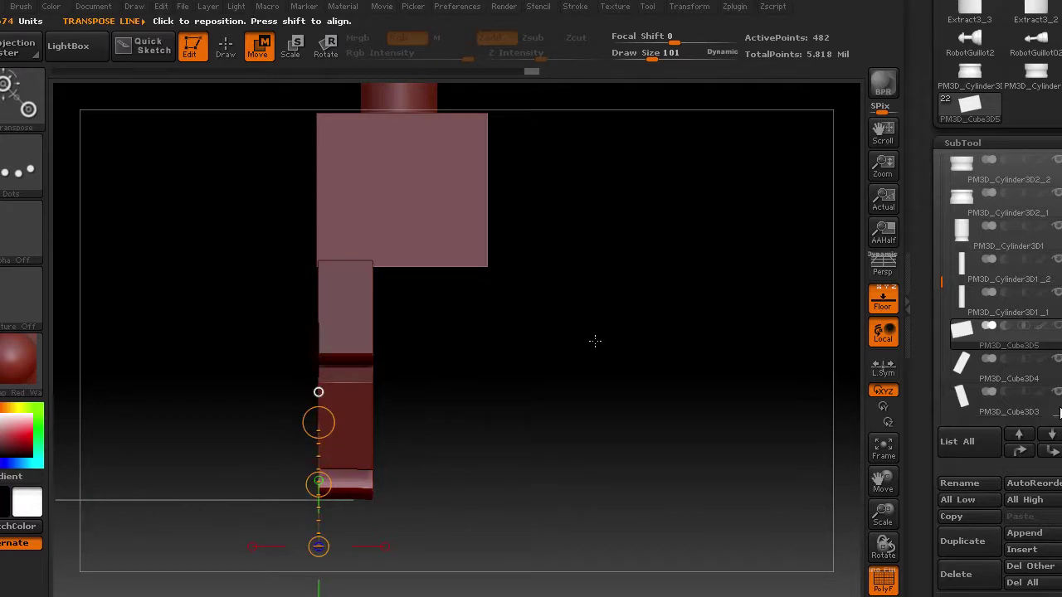
Merge the finger segments into one subtool with MergeDown.
scroll(968, 476, "down", 3)
left_click(967, 476)
left_click(968, 502)
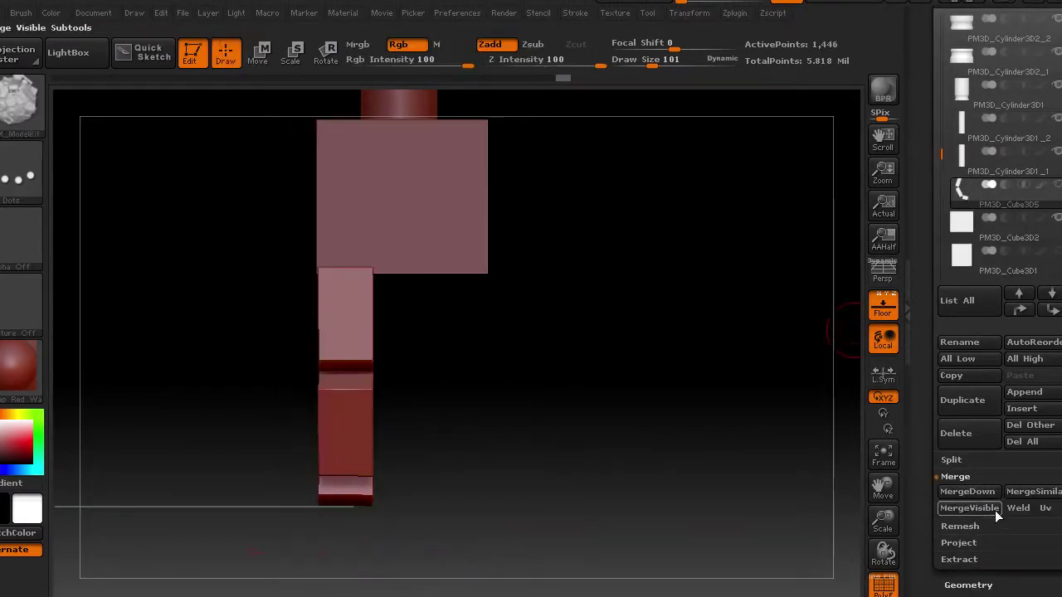
Duplicate the finger, then move and rotate the copy beside the first.
key("e")
key("q")
key("w")
left_click_drag(522, 373, 540, 309)
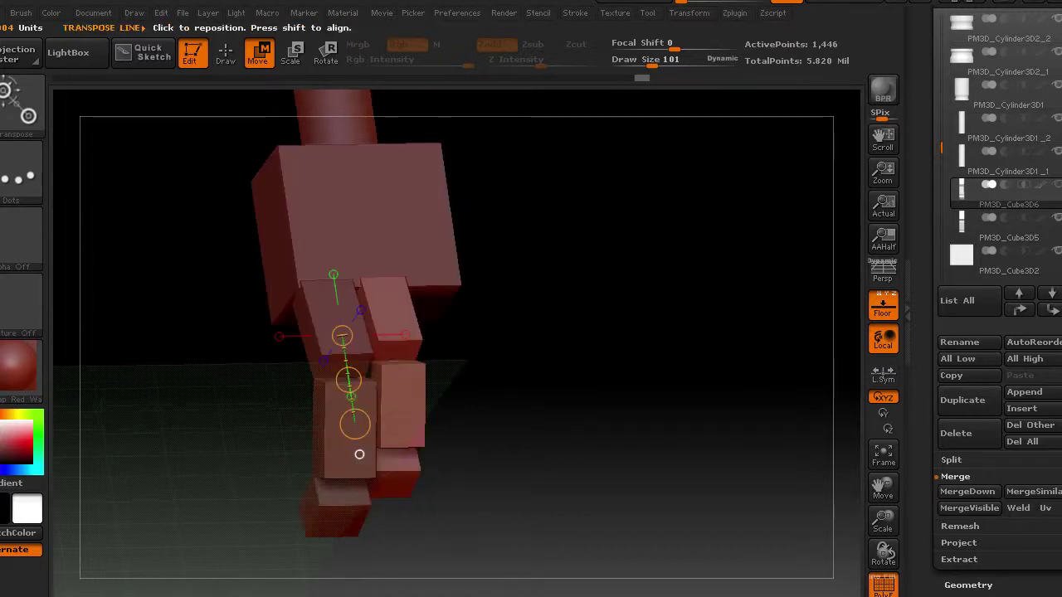
key("r")
left_click_drag(552, 373, 426, 125)
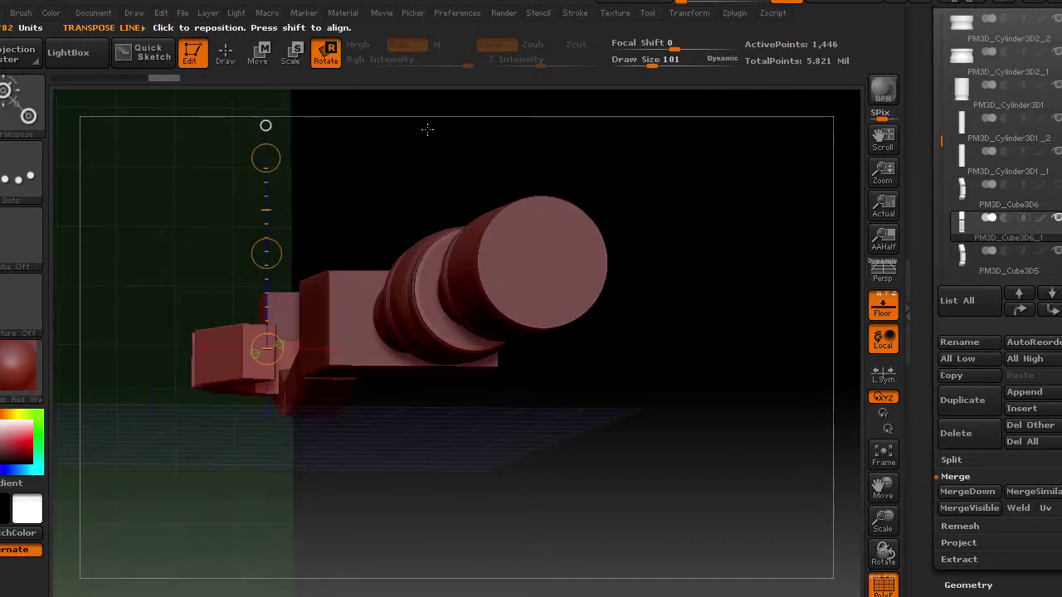
key("w")
mouse_move(248, 359)
left_mouse_down()
mouse_move(240, 252)
mouse_move(258, 66)
left_mouse_up()
mouse_move(406, 218)
left_mouse_down()
mouse_move(300, 397)
mouse_move(479, 194)
mouse_move(366, 80)
left_mouse_up()
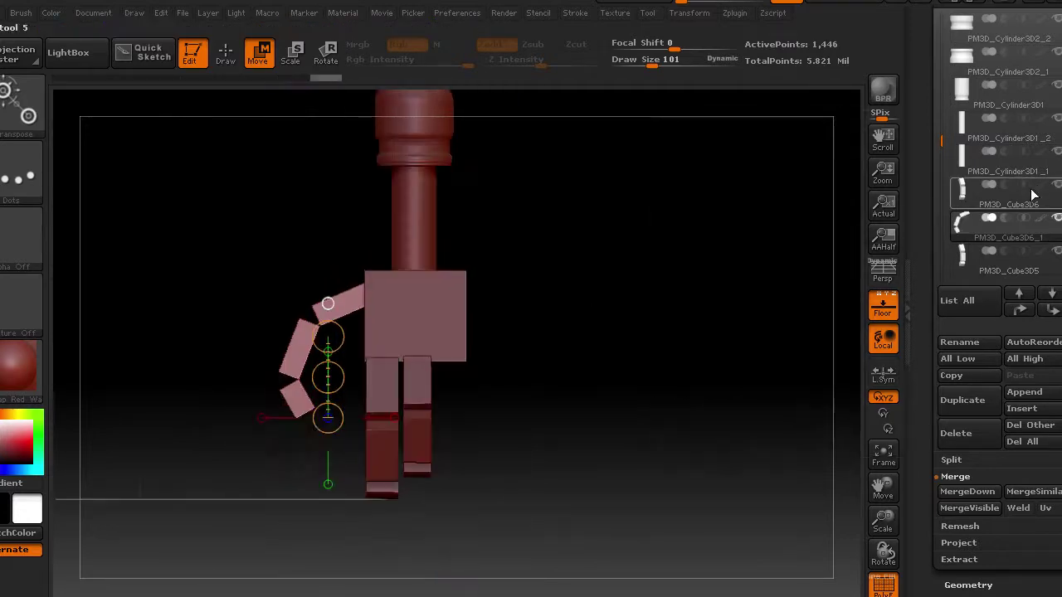
left_click_drag(565, 345, 300, 419)
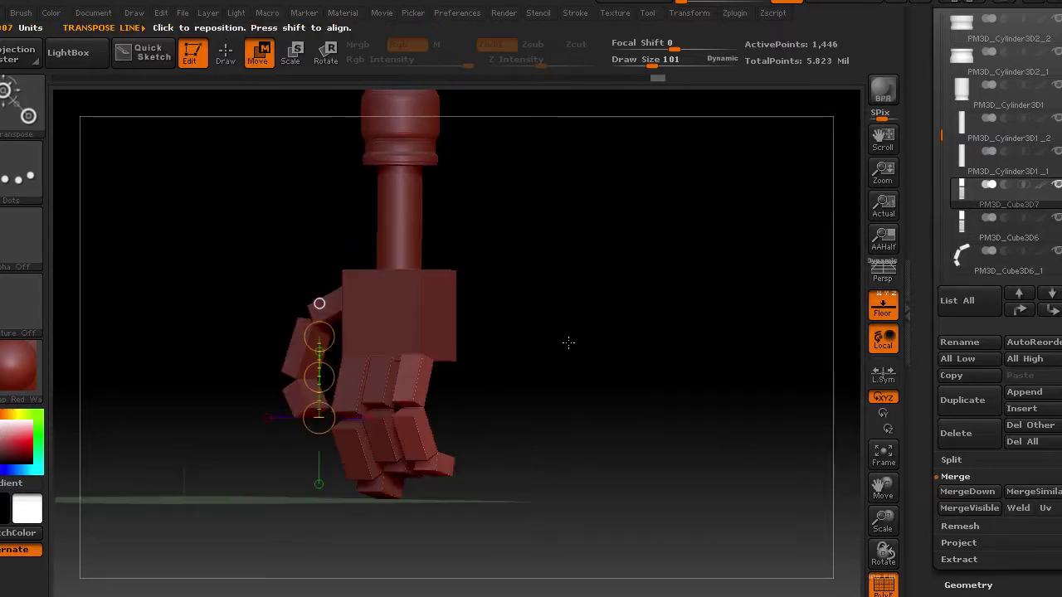
Add another finger copy and position it under the palm.
key("r")
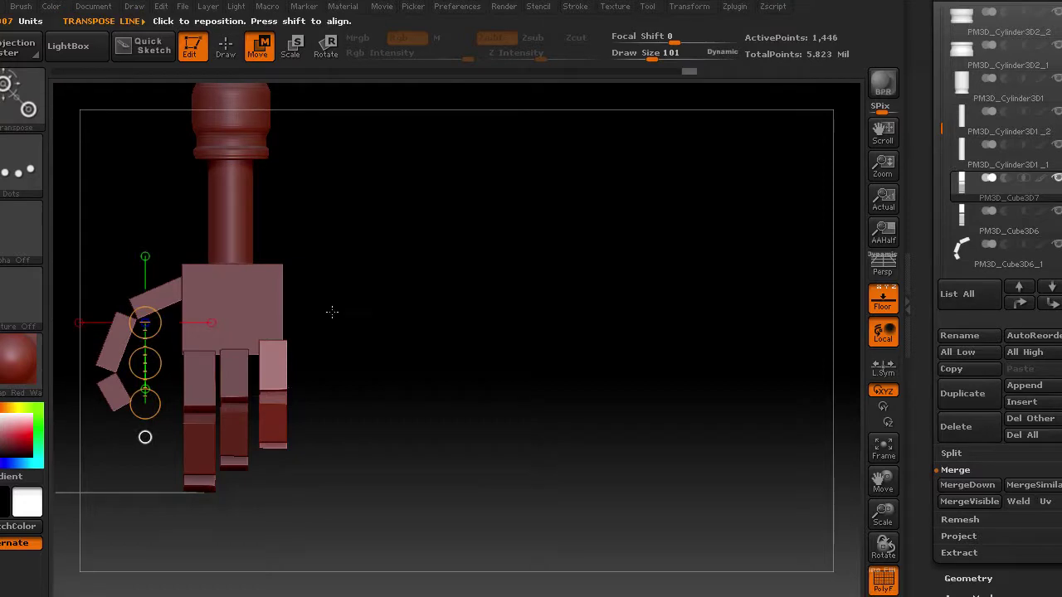
left_click(269, 421)
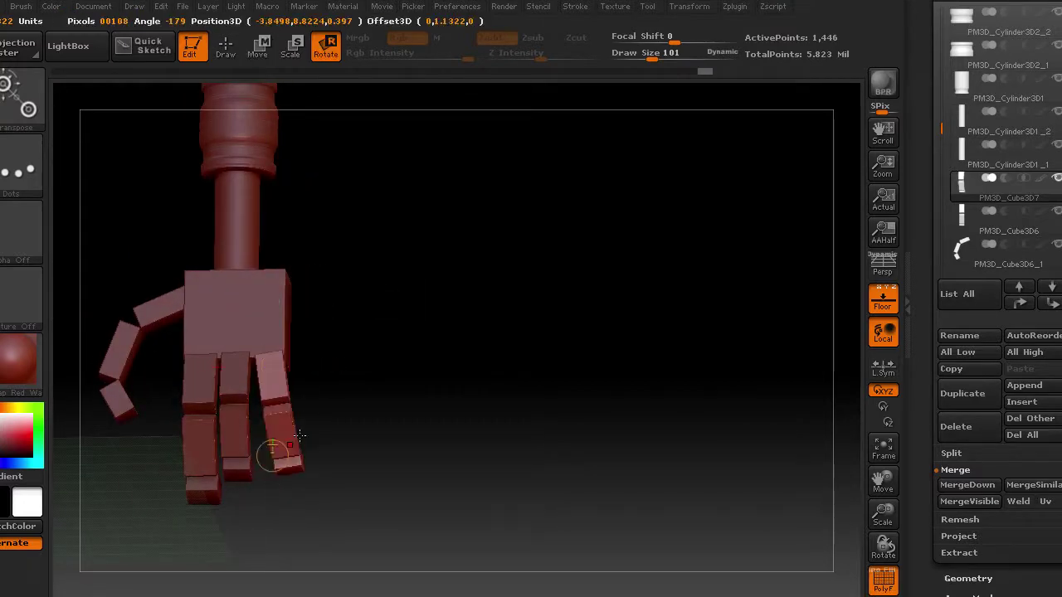
left_click(330, 48)
mouse_move(620, 207)
left_mouse_down()
mouse_move(569, 339)
mouse_move(458, 326)
mouse_move(531, 326)
left_mouse_up()
key("w")
left_click(963, 393)
left_click_drag(411, 374, 411, 449)
mouse_move(438, 384)
left_mouse_down()
mouse_move(510, 310)
mouse_move(468, 290)
left_mouse_up()
left_click_drag(466, 445, 492, 277)
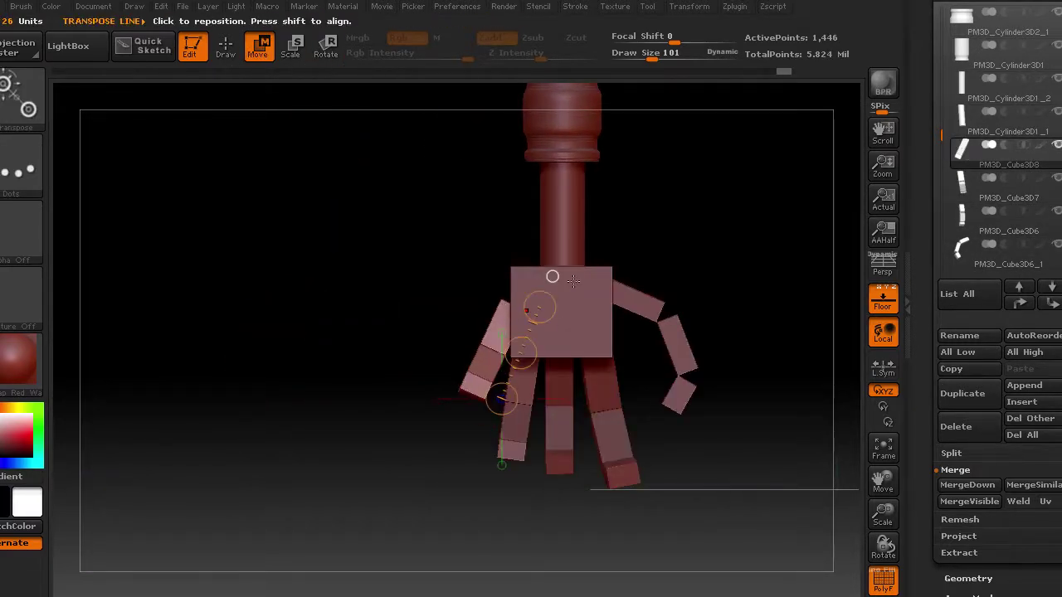
Angle the outer finger outward as a thumb and scale the hand.
key("r")
left_click_drag(502, 344, 557, 335)
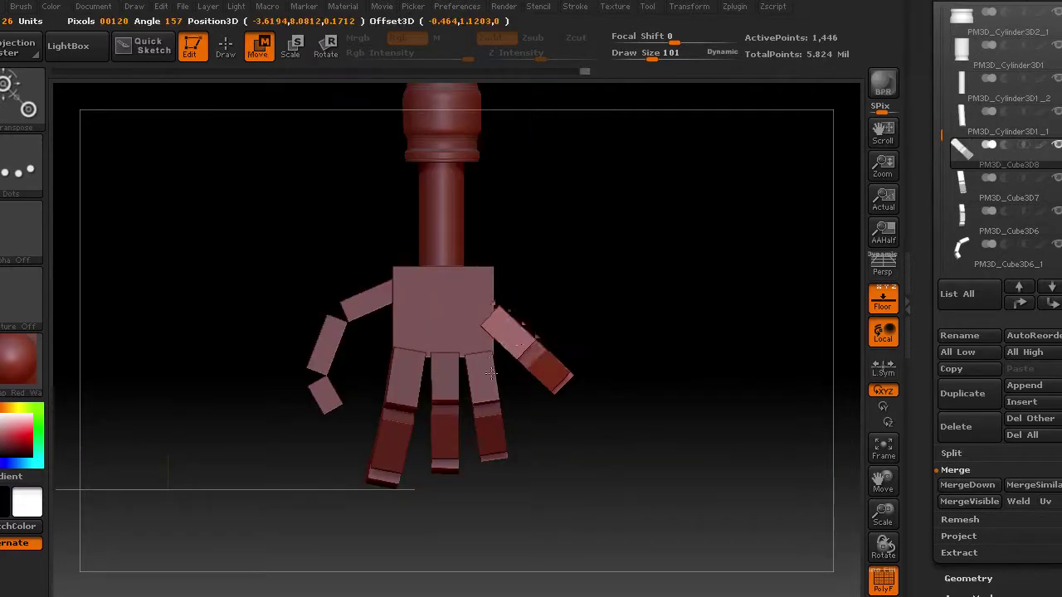
mouse_move(494, 390)
left_mouse_down()
mouse_move(680, 304)
mouse_move(538, 430)
left_mouse_up()
key("e")
left_click_drag(495, 350, 630, 348)
left_click_drag(531, 307, 489, 398)
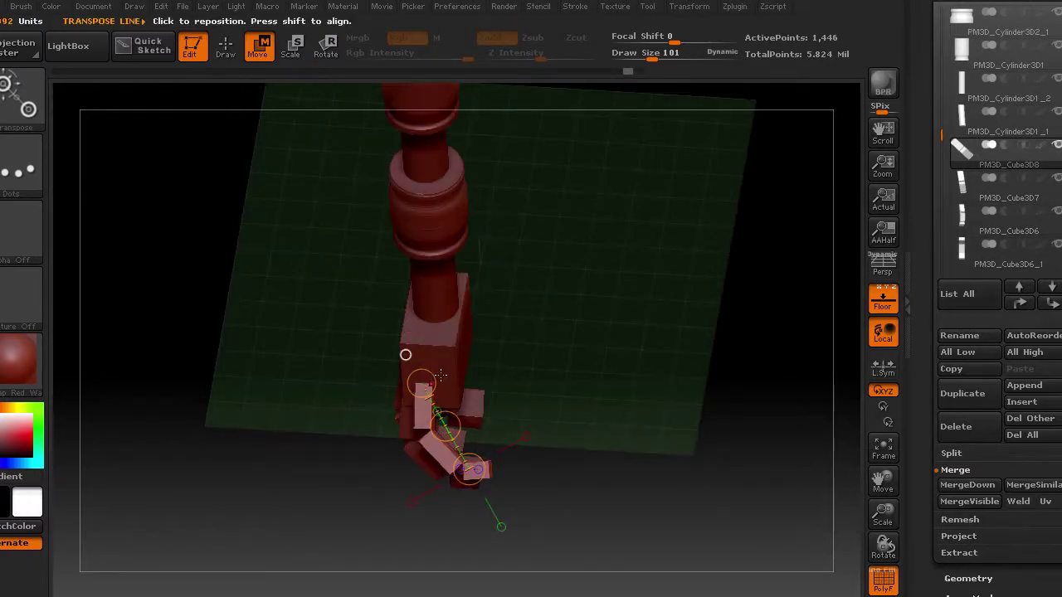
Move the rounded blocky hand into place on the robot's raised arm.
key("w")
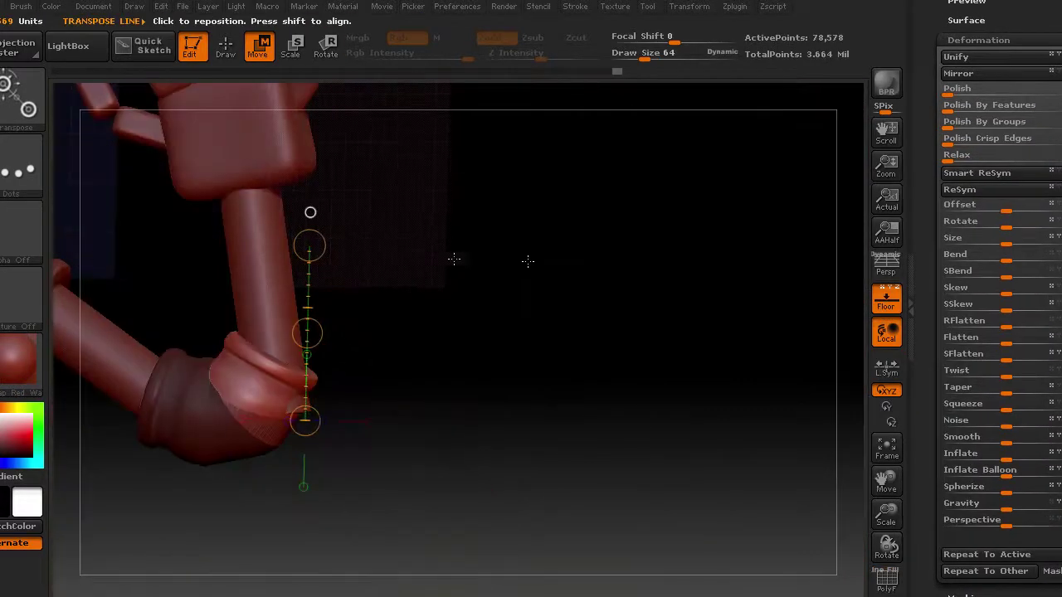
left_click_drag(527, 260, 396, 254, "alt")
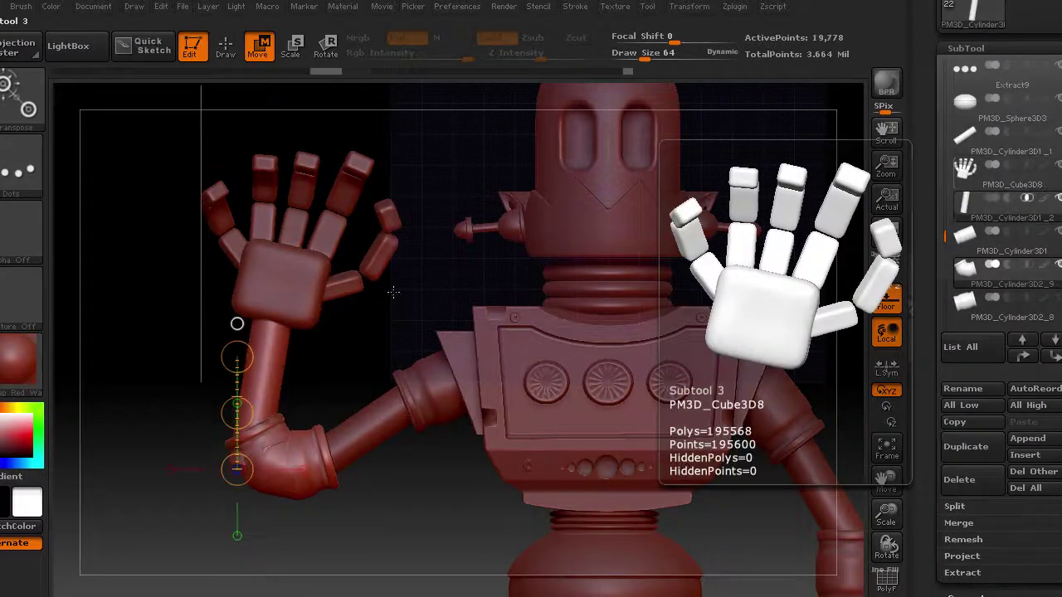
left_click(325, 50)
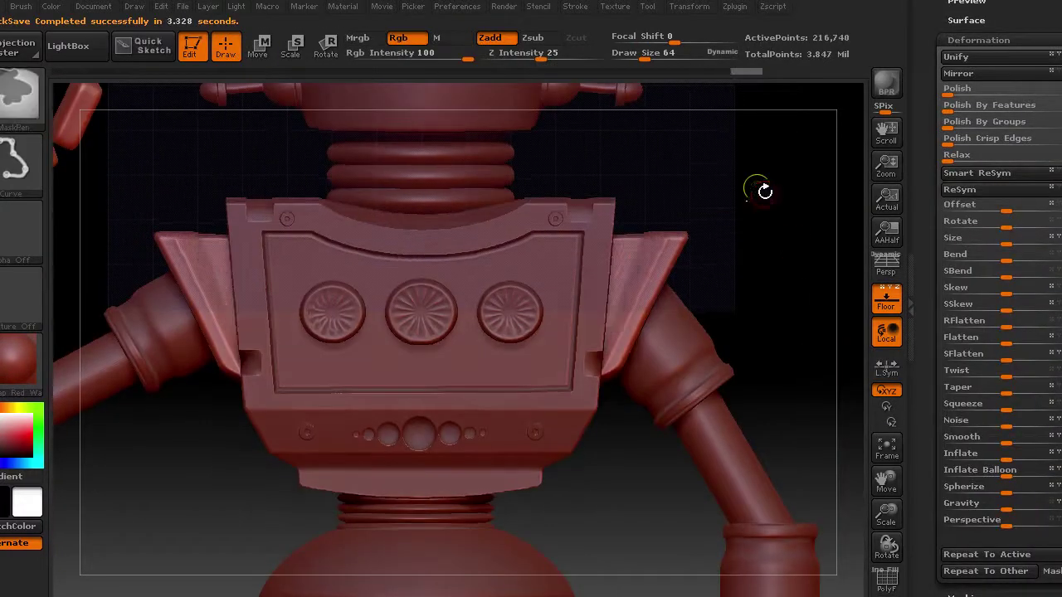
Mask the chest's right side flap along a curve and bring up the Deformation settings.
left_click_drag(676, 166, 604, 380)
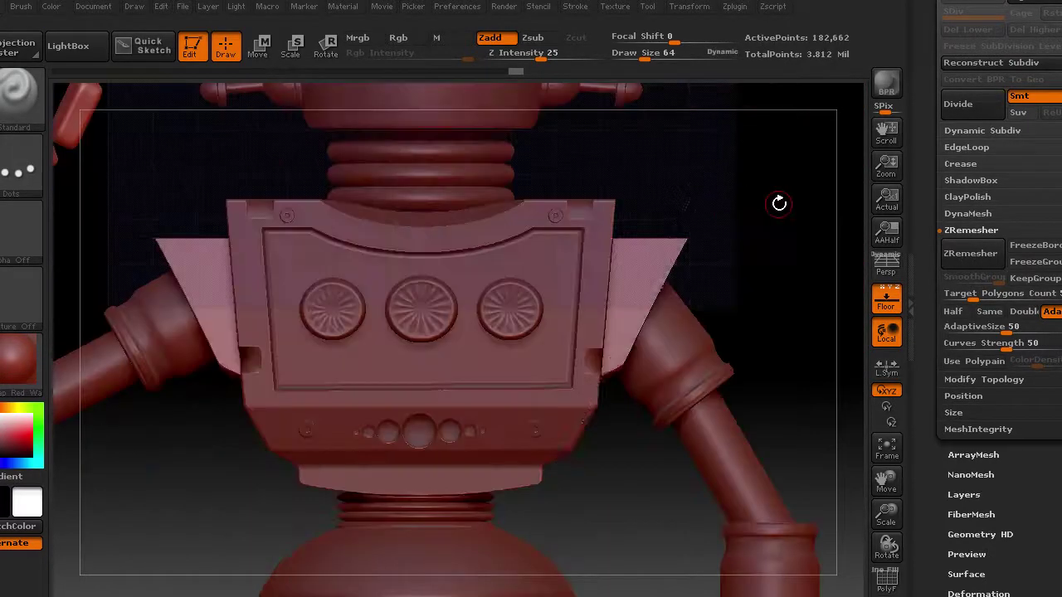
left_click_drag(553, 471, 552, 470)
scroll(979, 374, "down", 3)
left_click(979, 441)
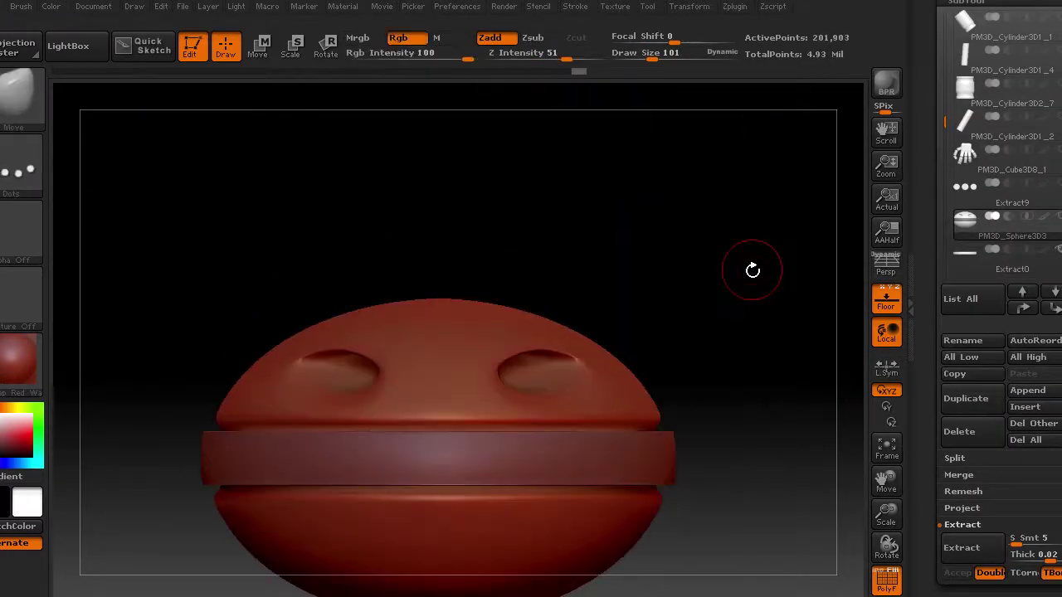
Mask a circular area on the sphere base and switch to rectangular mask strokes.
mouse_move(753, 270)
left_mouse_down()
mouse_move(766, 270)
mouse_move(735, 308)
mouse_move(716, 237)
left_mouse_up()
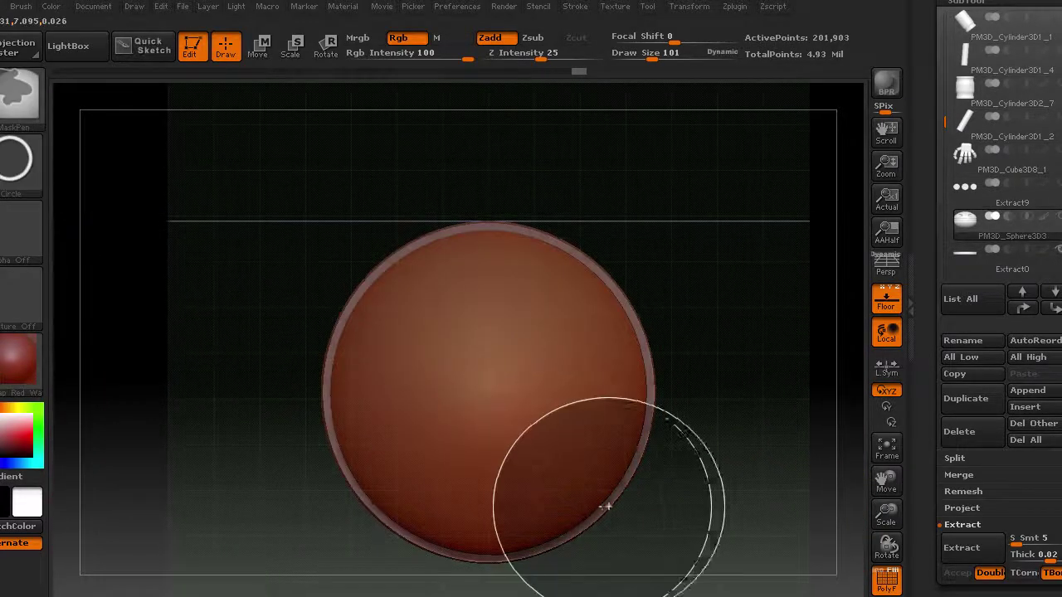
left_click_drag(488, 400, 599, 508, "ctrl")
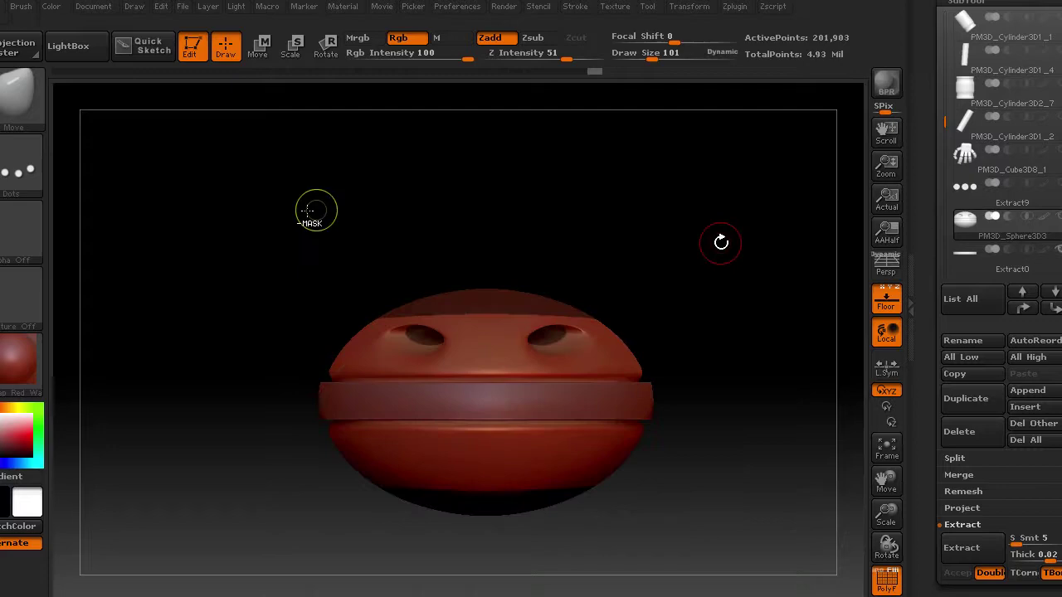
left_click(17, 158)
left_click(434, 180)
Turn the masked area of the sphere base into its own polygroup.
scroll(995, 332, "down", 3)
scroll(995, 332, "down", 10)
left_click(962, 290)
left_click(999, 259)
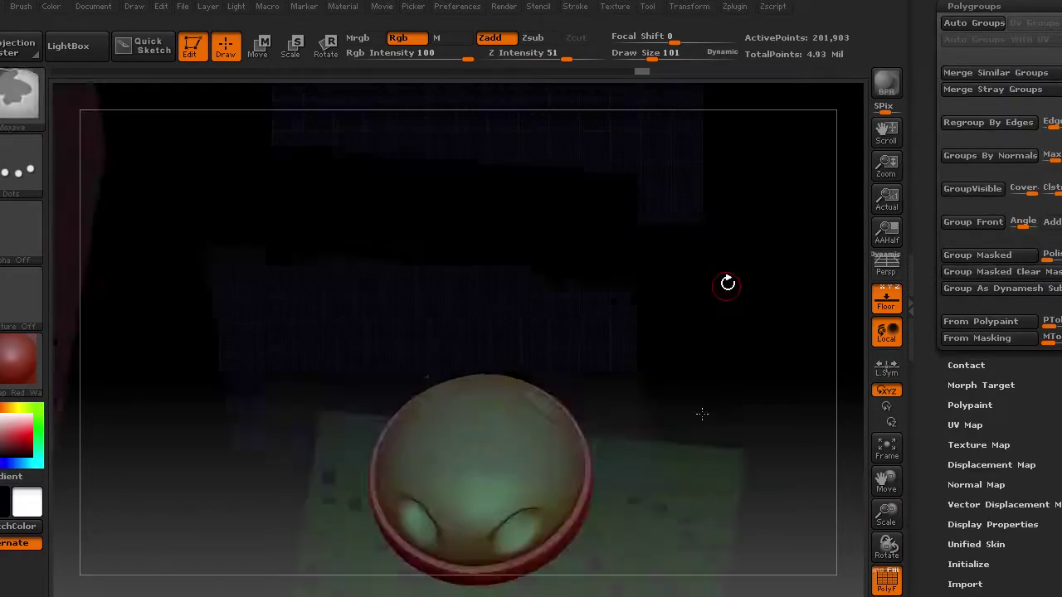
scroll(1038, 171, "up", 10)
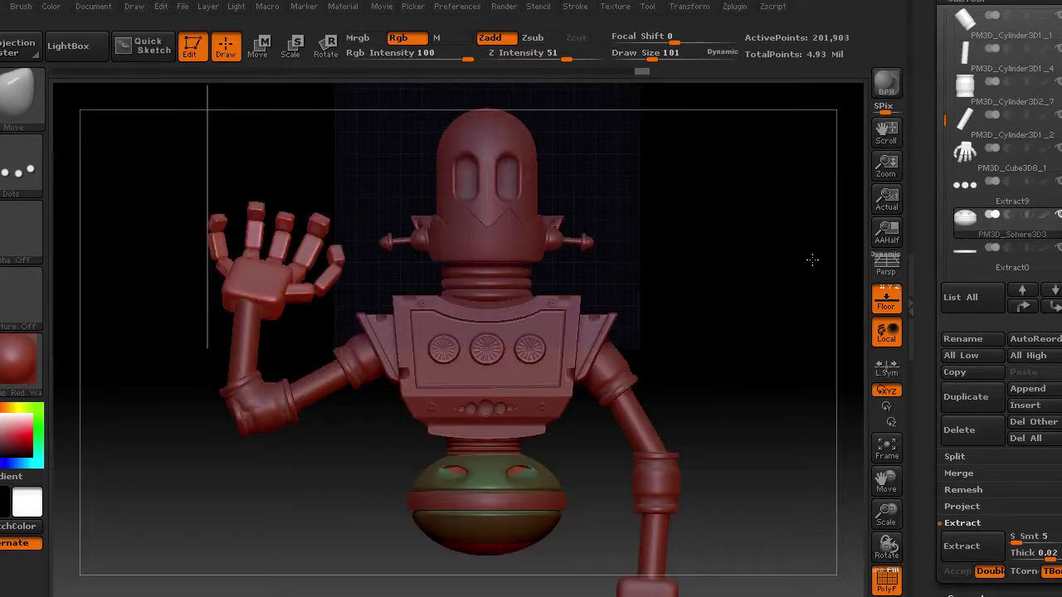